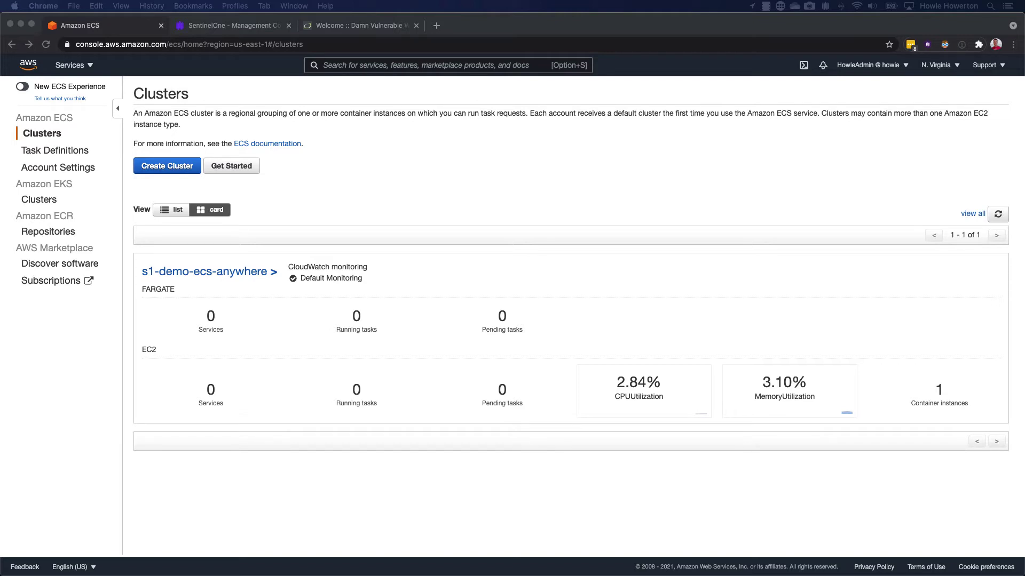
Open the s1-demo-ecs-anywhere cluster and list its running dvwa:3 task
{"action": "left_click", "coordinate": [192, 272]}
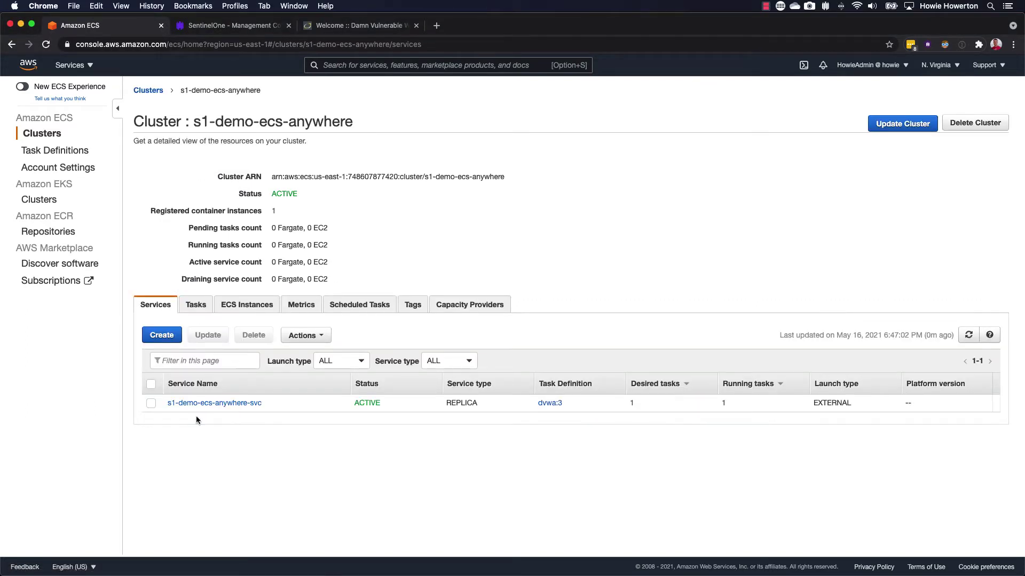
{"action": "left_click", "coordinate": [195, 307]}
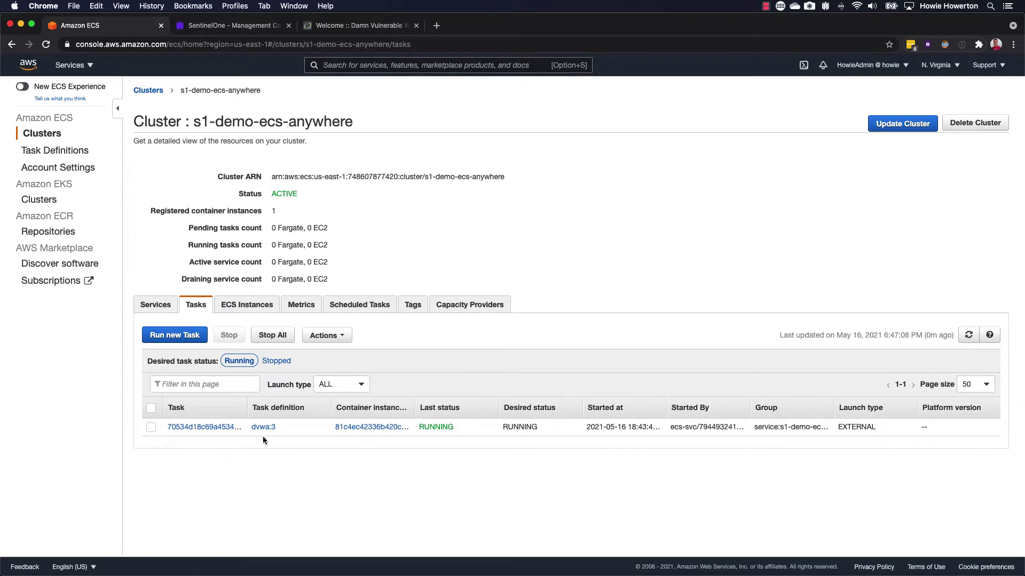
Check the cluster's registered container instance, then switch to the VirtualBox Manager desktop
{"action": "left_click", "coordinate": [248, 306]}
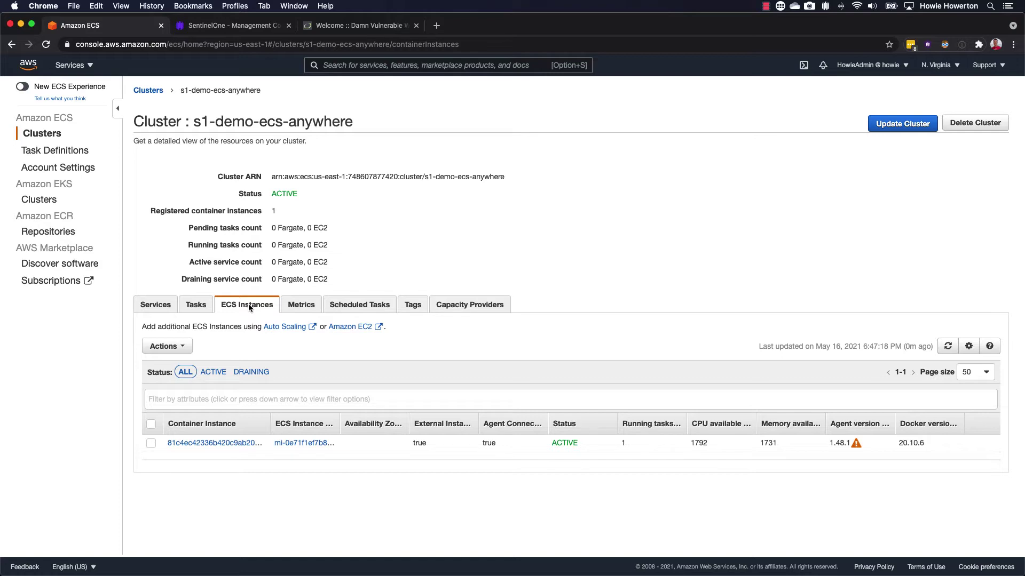
{"action": "key", "text": "ctrl+Right"}
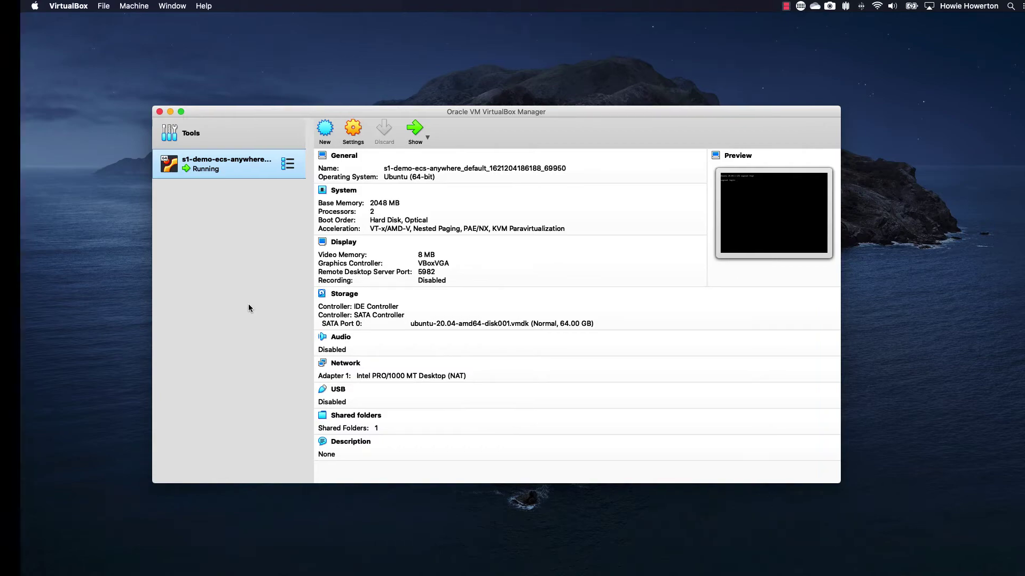
Return to the browser and show the SentinelOne Endpoints list with ecs-anywhere-ubuntu-20-04 Healthy
{"action": "key", "text": "ctrl+Left"}
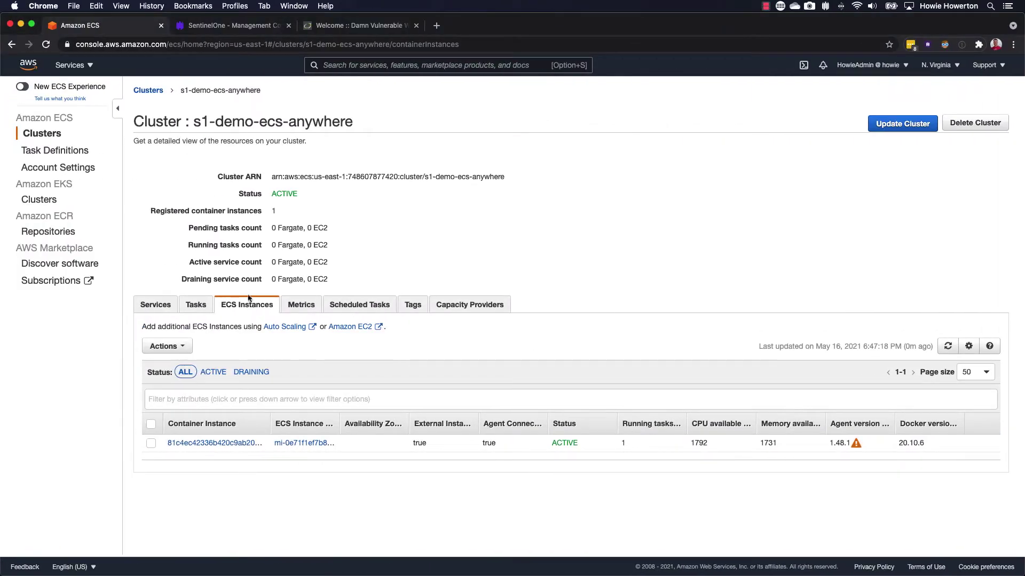
{"action": "left_click", "coordinate": [231, 29]}
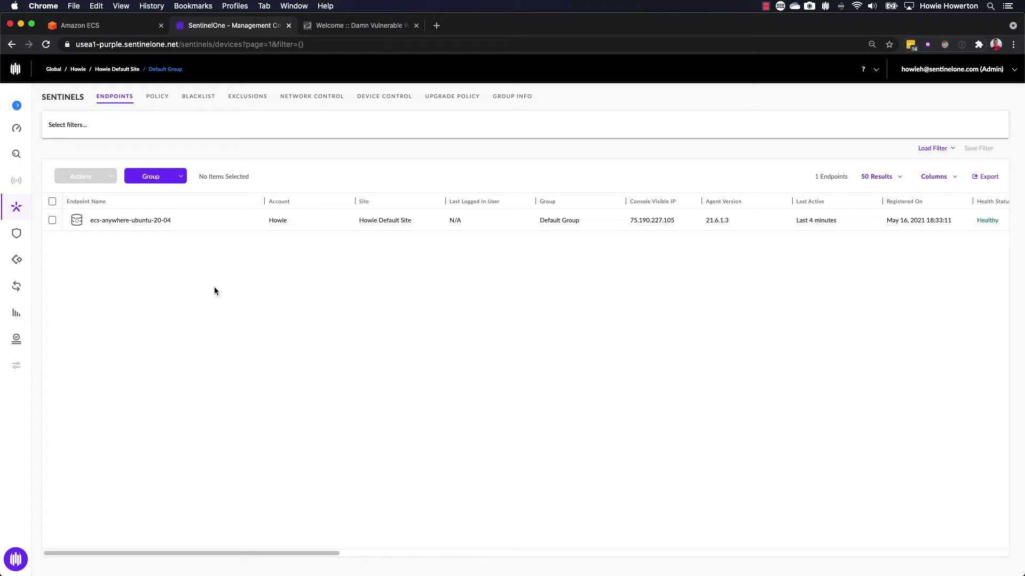
View the Default Group policy with Malicious Threat set to Detect (Alert Only)
{"action": "left_click", "coordinate": [158, 97]}
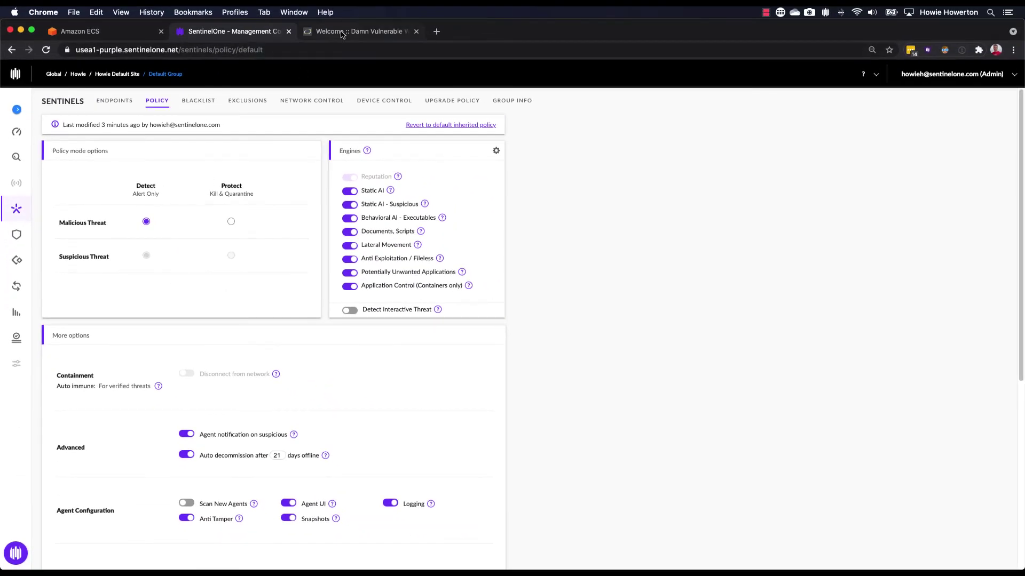
Open DVWA's Command Injection page showing the Ping a device form
{"action": "left_click", "coordinate": [342, 34]}
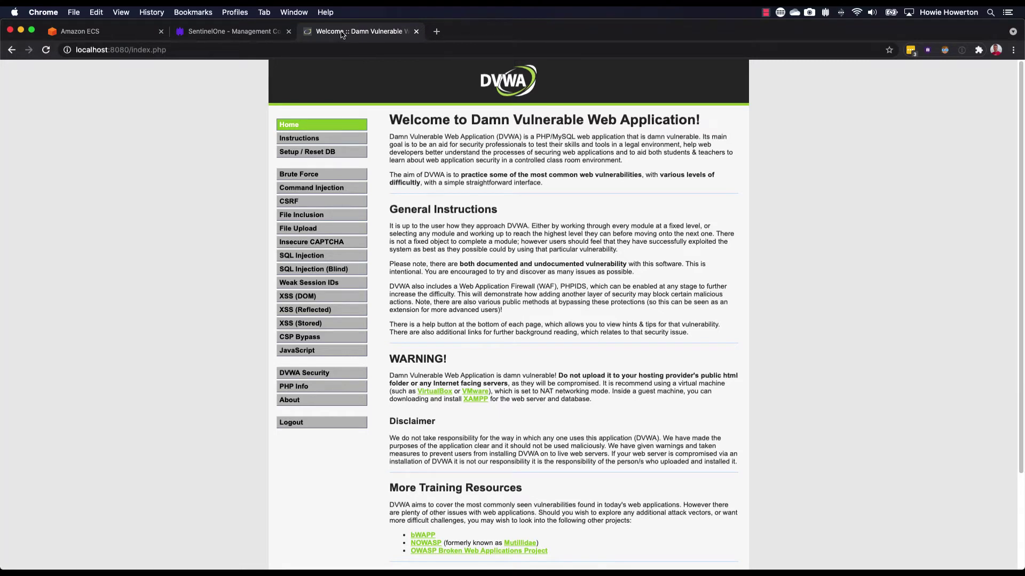
{"action": "left_click", "coordinate": [305, 188]}
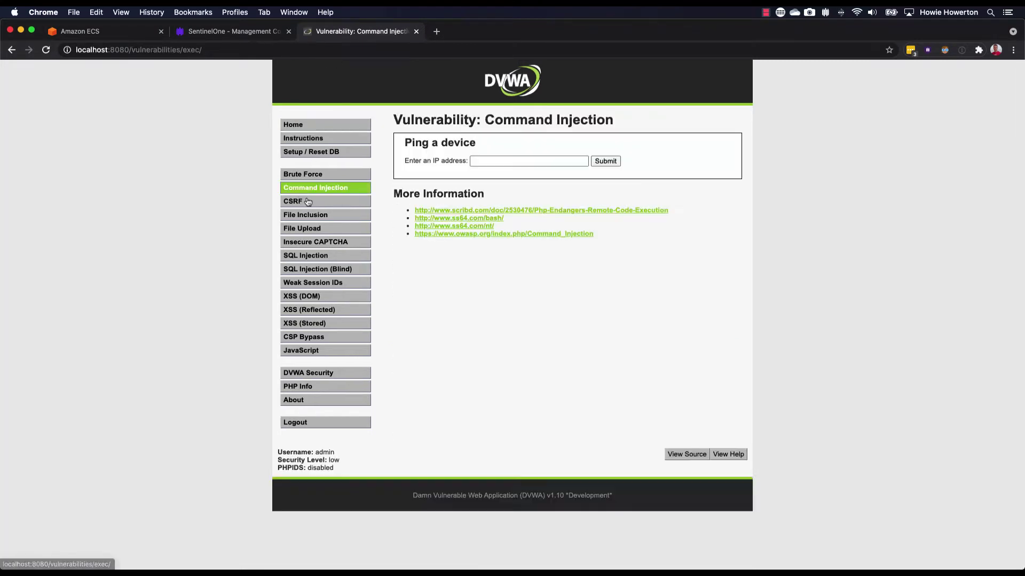
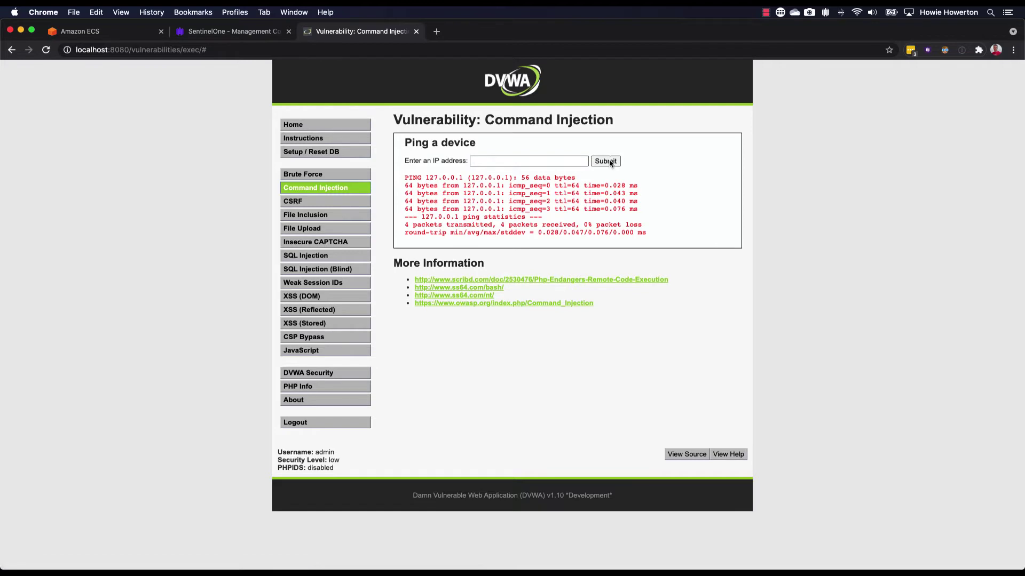
Leave the DVWA ping results for the SentinelOne Management Console policy page
{"action": "left_click", "coordinate": [239, 36]}
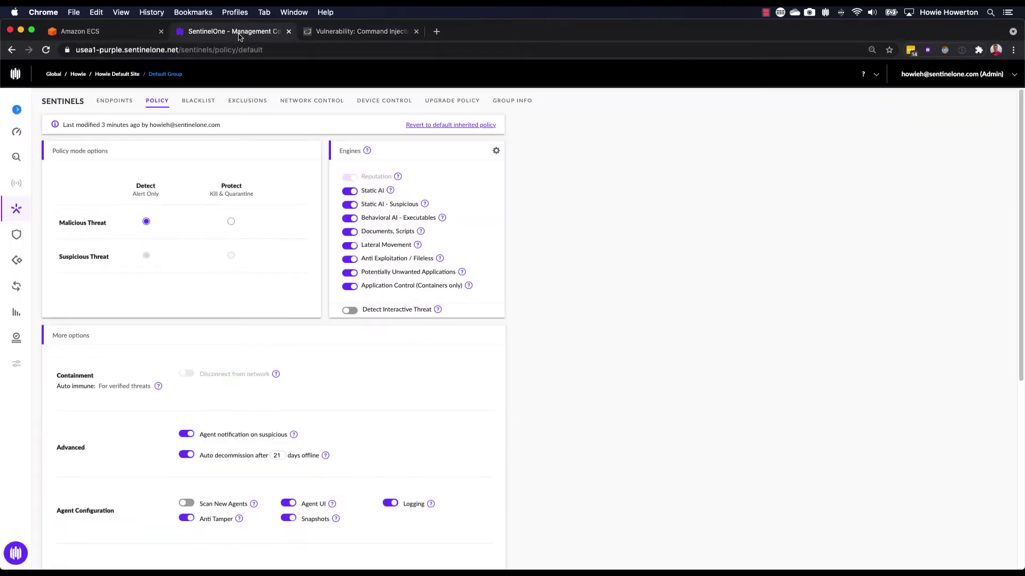
From Incidents, open the unresolved 'cat /etc/shadow' threat's full details in a new tab
{"action": "left_click", "coordinate": [15, 237]}
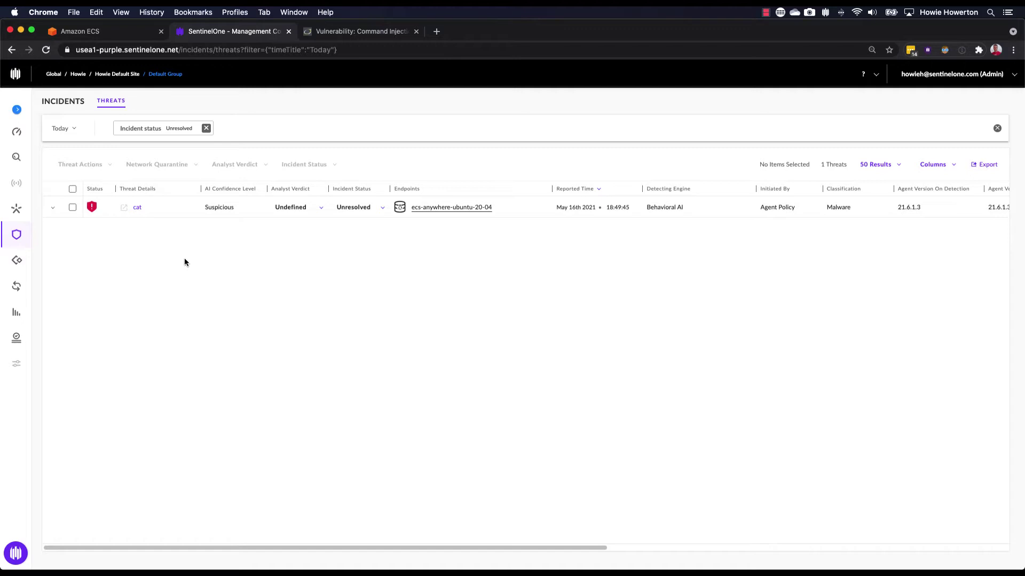
{"action": "left_click", "coordinate": [124, 208]}
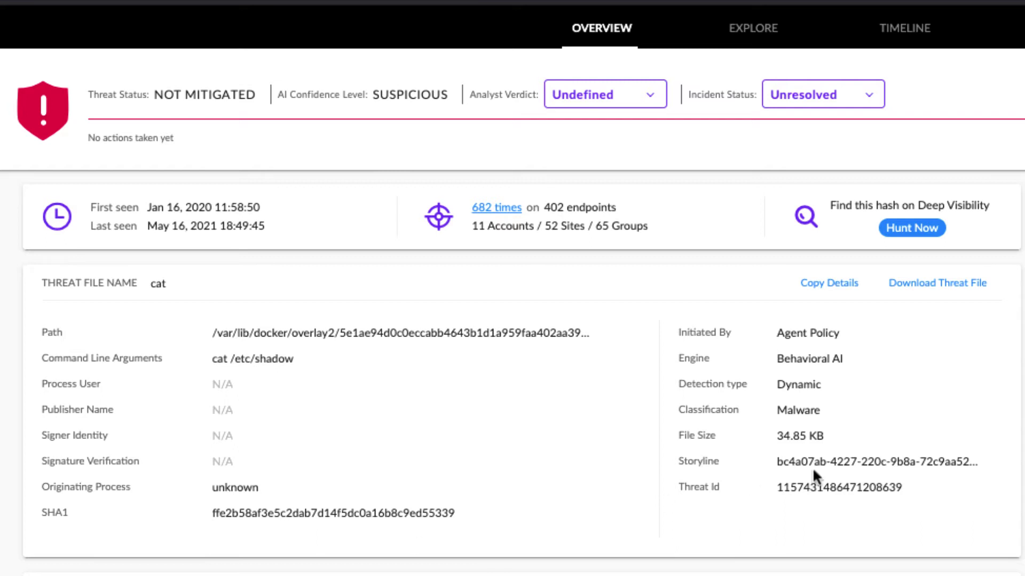
Show the ecs-dvwa Docker container details and threat indicators for the cat threat
{"action": "left_click", "coordinate": [862, 462]}
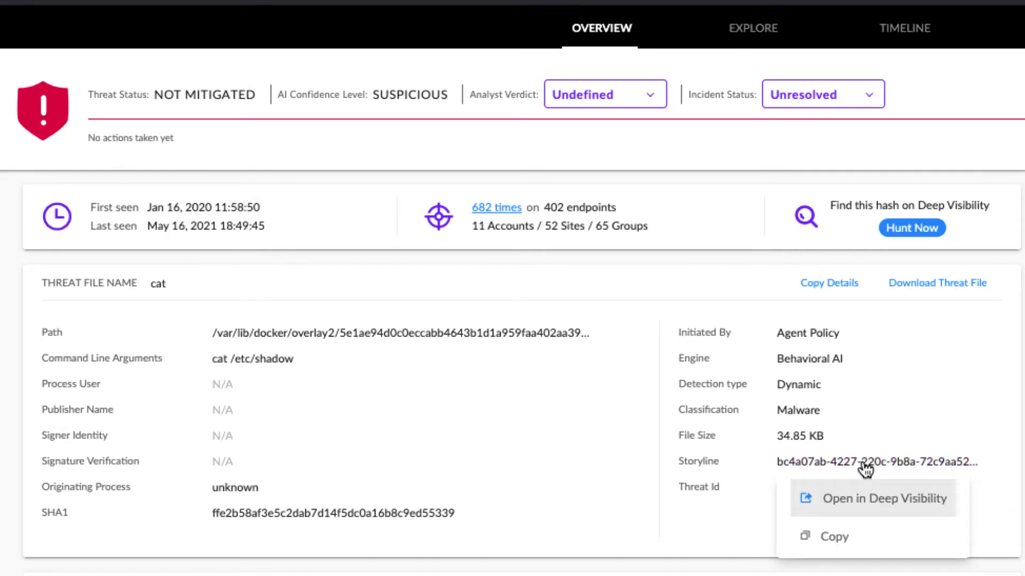
{"action": "scroll", "coordinate": [912, 374], "scroll_direction": "down", "scroll_amount": 3}
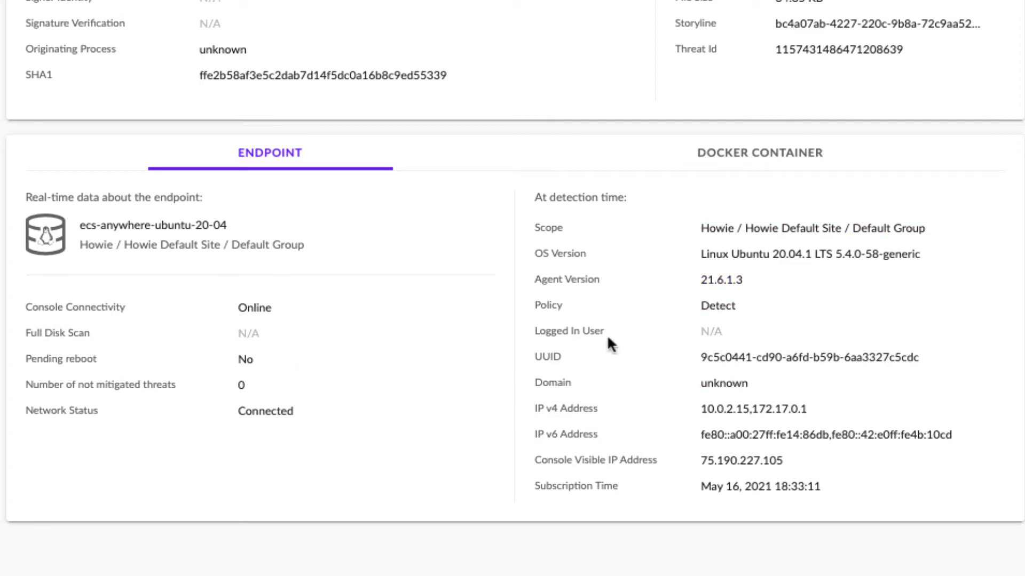
{"action": "left_click", "coordinate": [763, 157]}
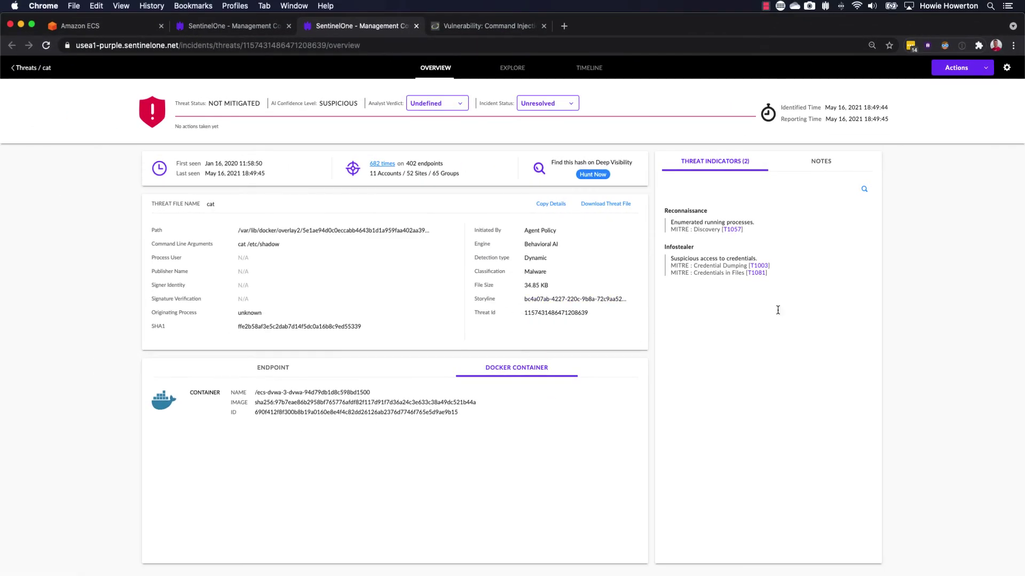
Search the Explore process tree for 'cat' and reveal its ancestors from main.sh through apache2 and sh
{"action": "left_click", "coordinate": [518, 69]}
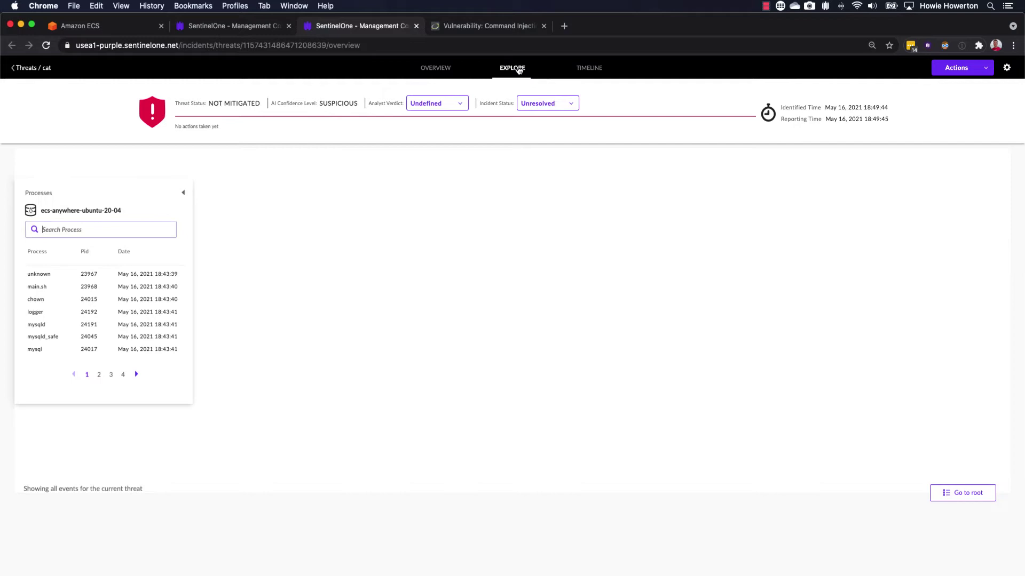
{"action": "left_click", "coordinate": [121, 230]}
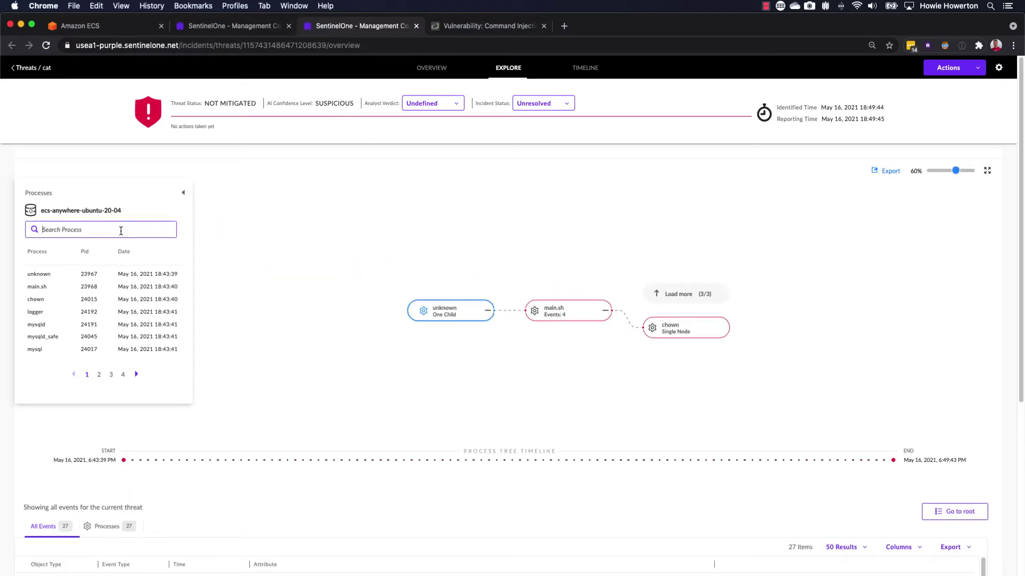
{"action": "type", "text": "cat"}
{"action": "left_click", "coordinate": [31, 273]}
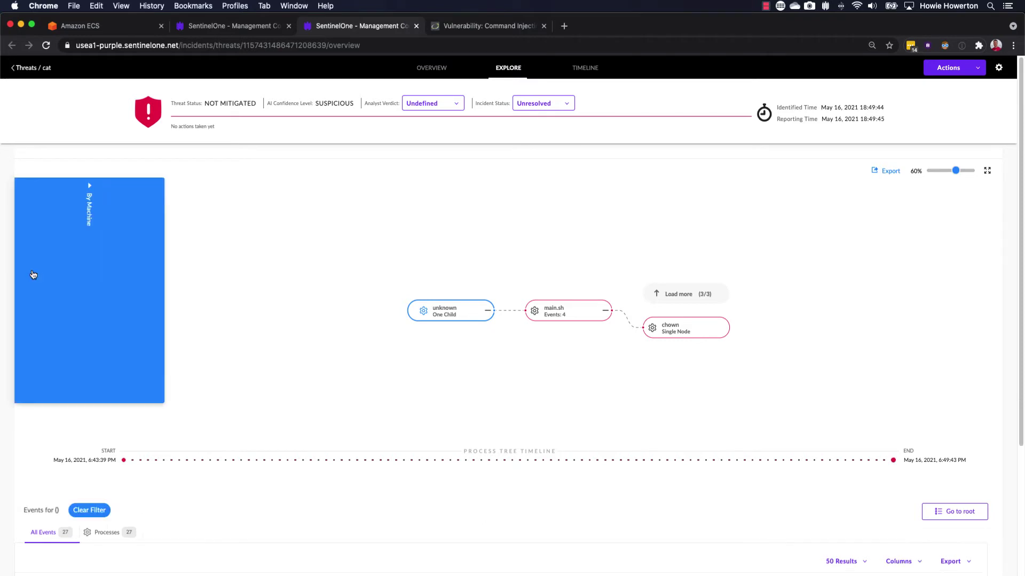
{"action": "left_click_drag", "start_coordinate": [282, 344], "coordinate": [662, 233]}
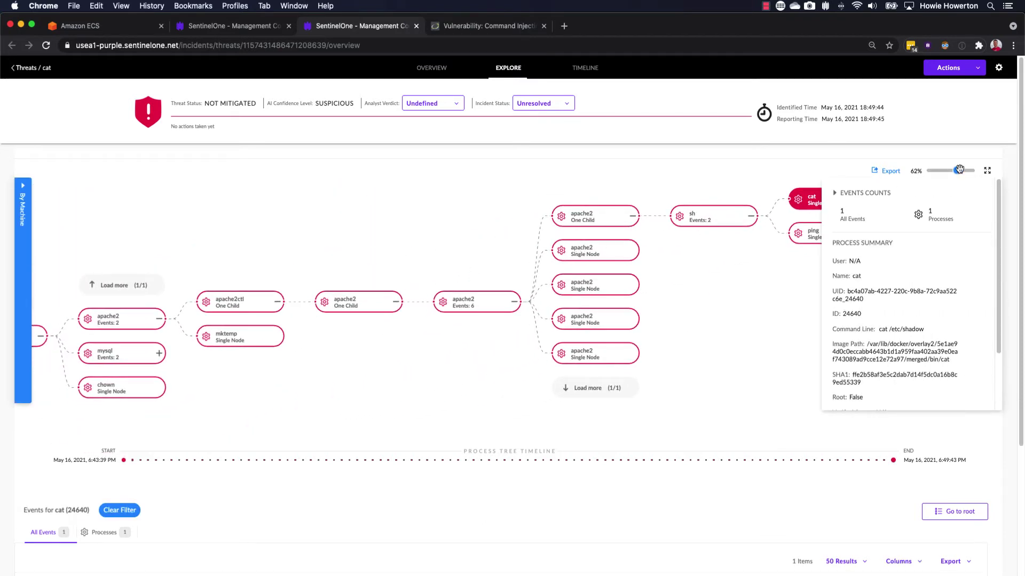
{"action": "left_click_drag", "start_coordinate": [957, 170], "coordinate": [951, 170]}
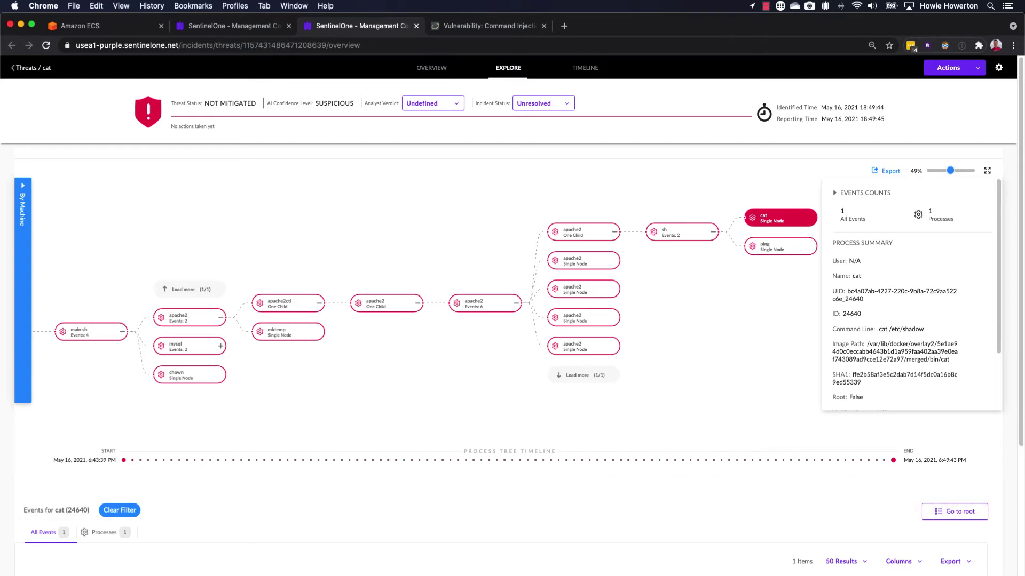
Inspect the apache2, child apache2, sh, cat and ping nodes, ending back on the threat Overview
{"action": "left_click", "coordinate": [481, 305]}
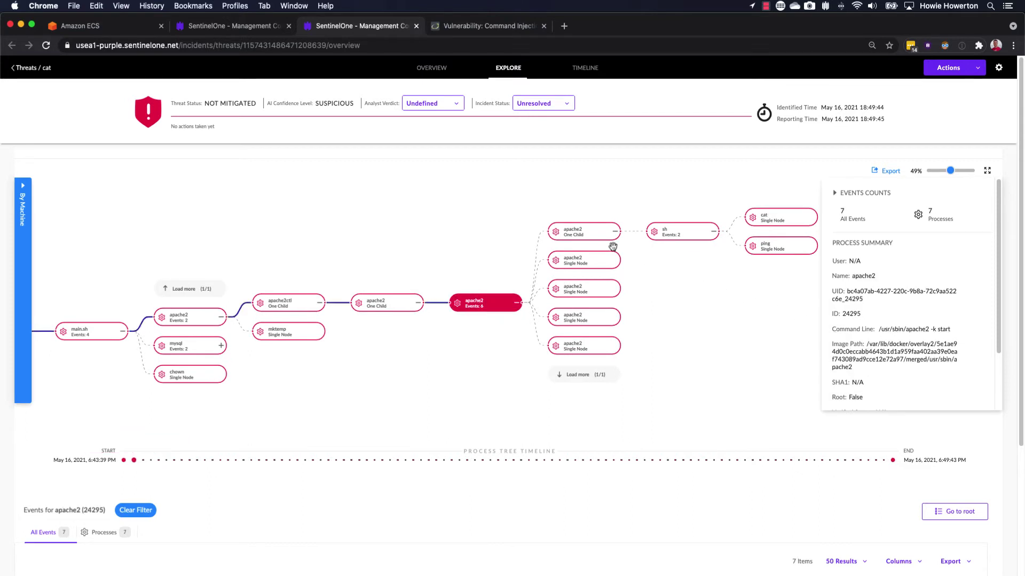
{"action": "left_click", "coordinate": [591, 236]}
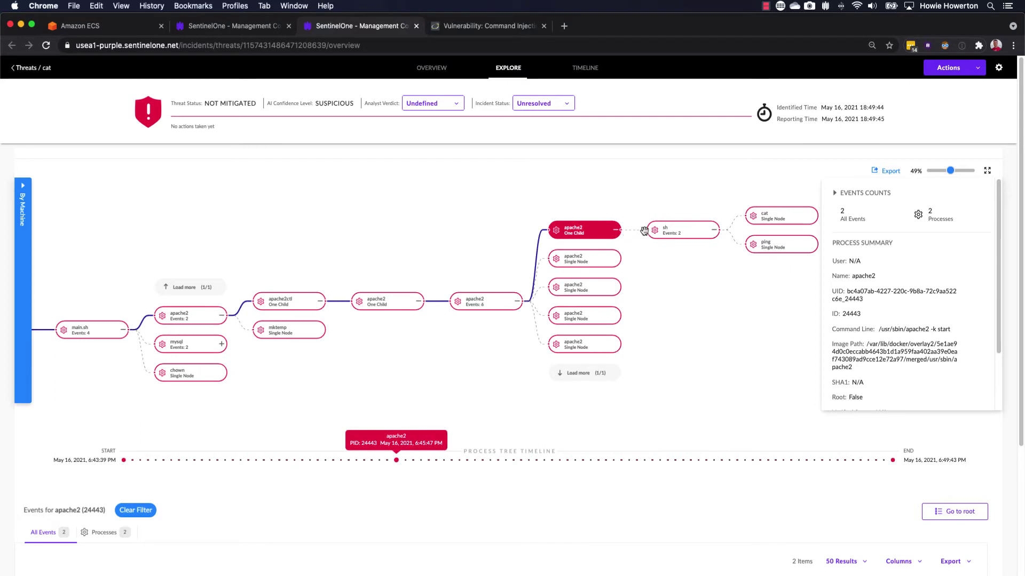
{"action": "left_click", "coordinate": [675, 236]}
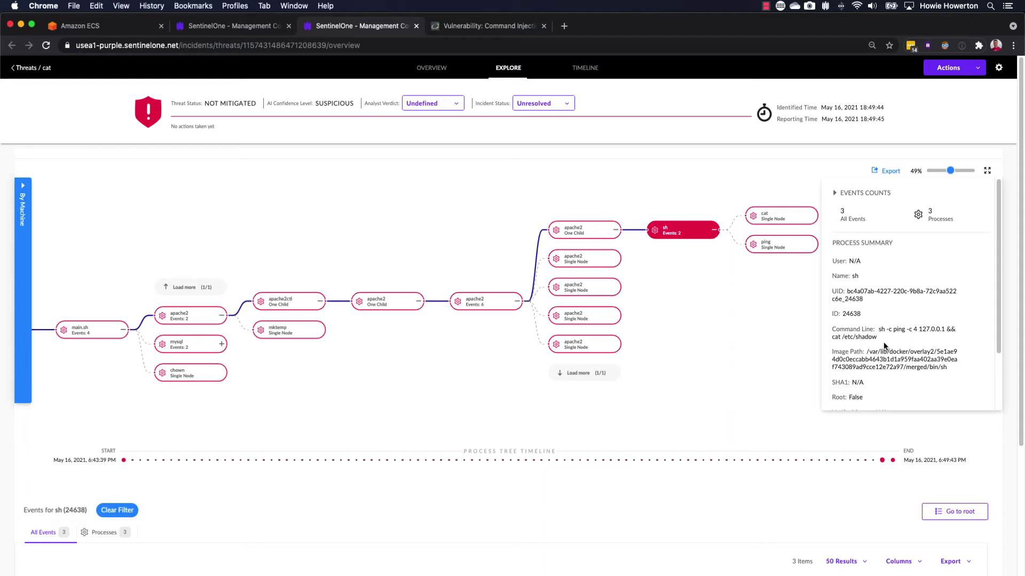
{"action": "left_click", "coordinate": [783, 223]}
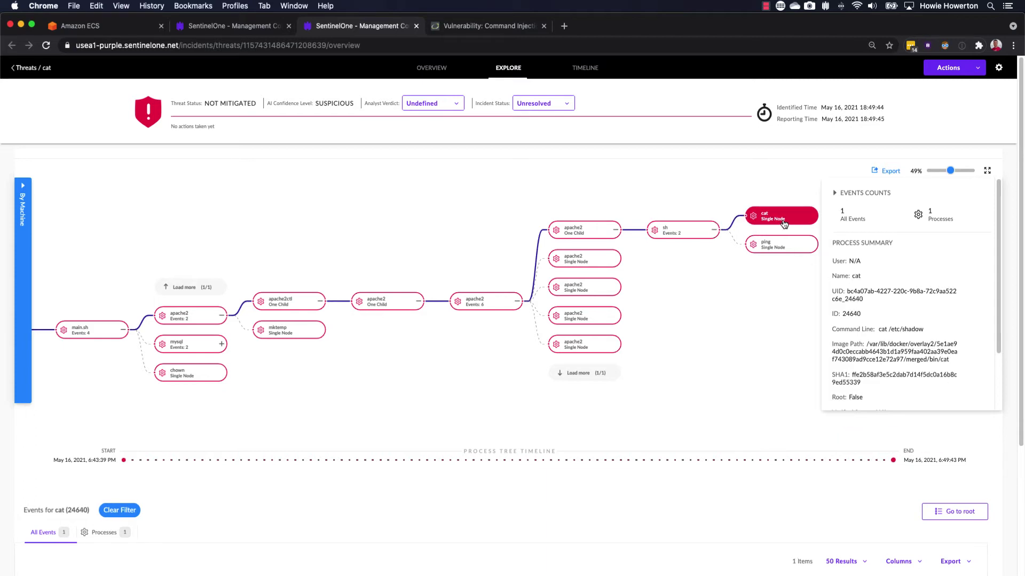
{"action": "left_click", "coordinate": [782, 247]}
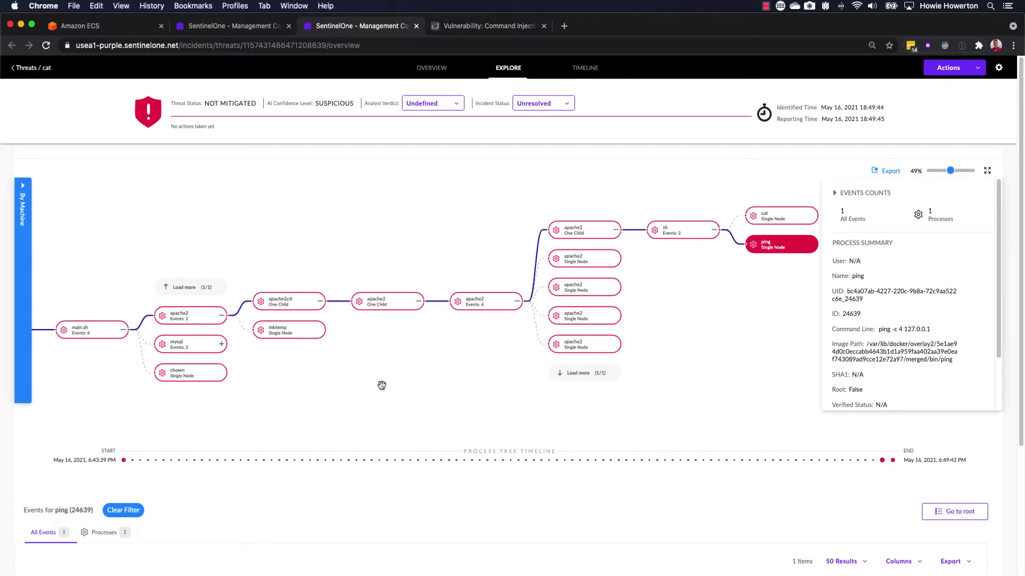
{"action": "left_click", "coordinate": [436, 68]}
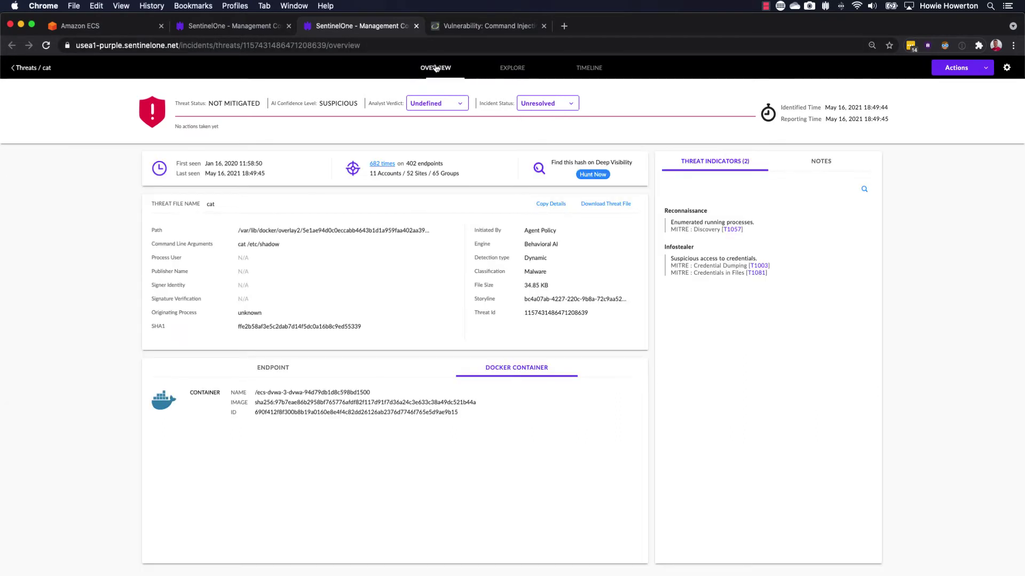
Kill and quarantine the cat threat, resolving it as True Positive with the note 'note'
{"action": "left_click", "coordinate": [269, 374]}
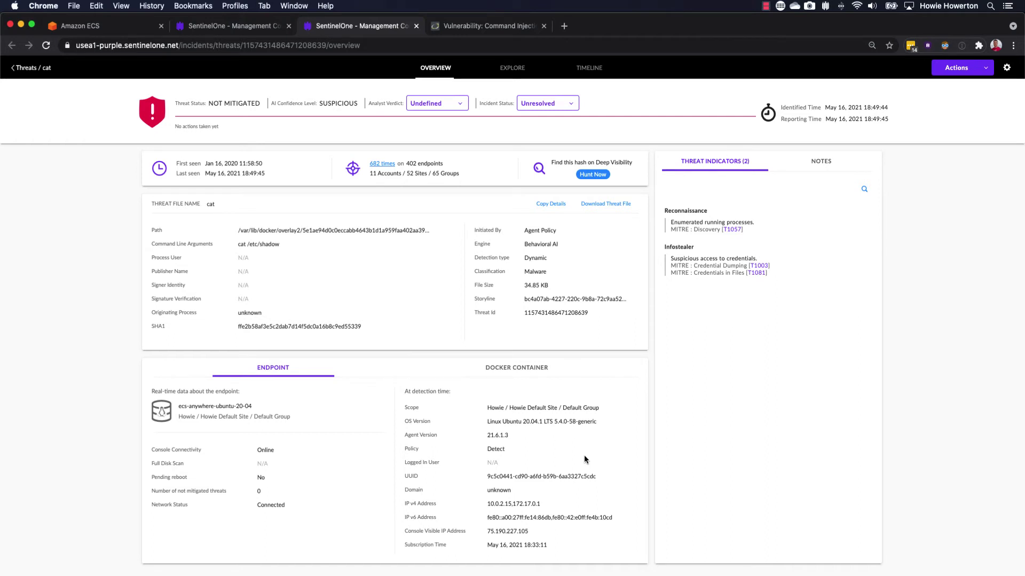
{"action": "left_click", "coordinate": [958, 68]}
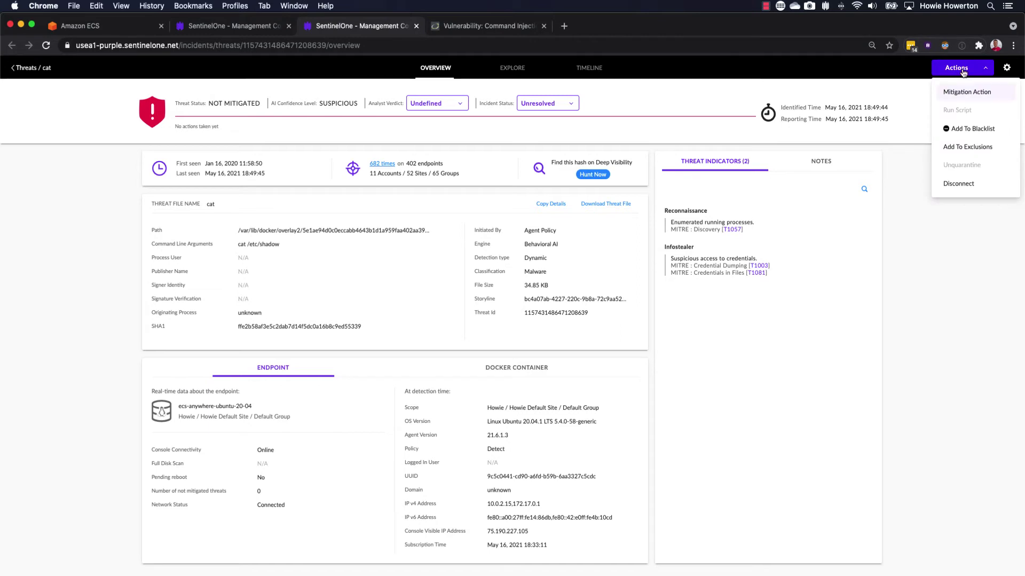
{"action": "left_click", "coordinate": [966, 92]}
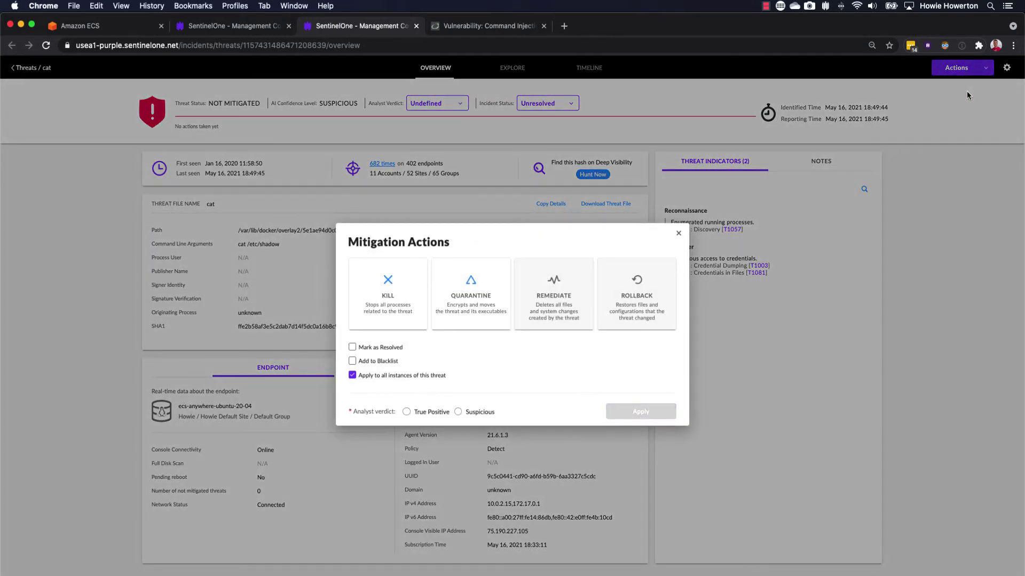
{"action": "left_click", "coordinate": [427, 322]}
{"action": "left_click", "coordinate": [468, 321]}
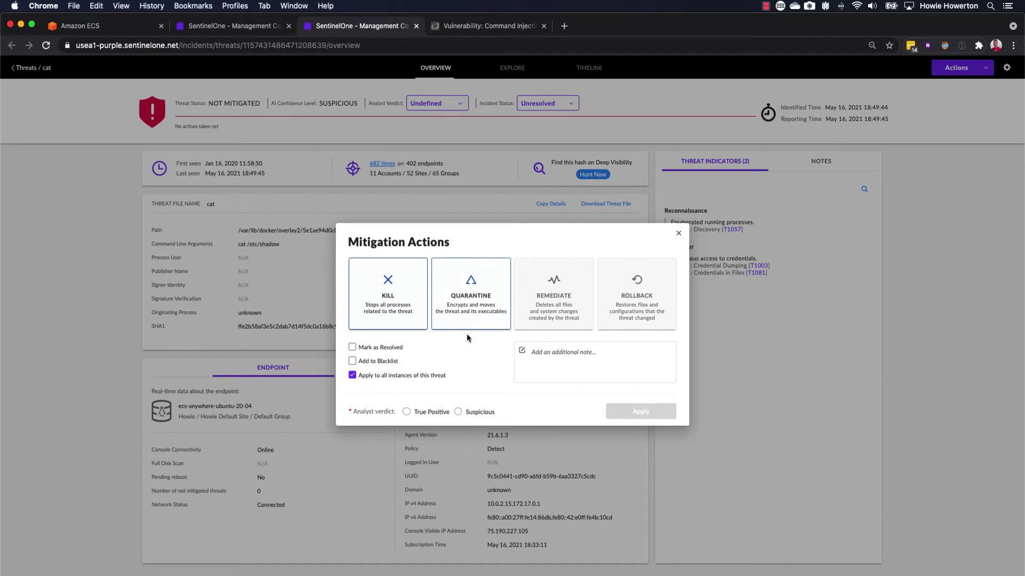
{"action": "left_click", "coordinate": [396, 349]}
{"action": "left_click", "coordinate": [420, 382]}
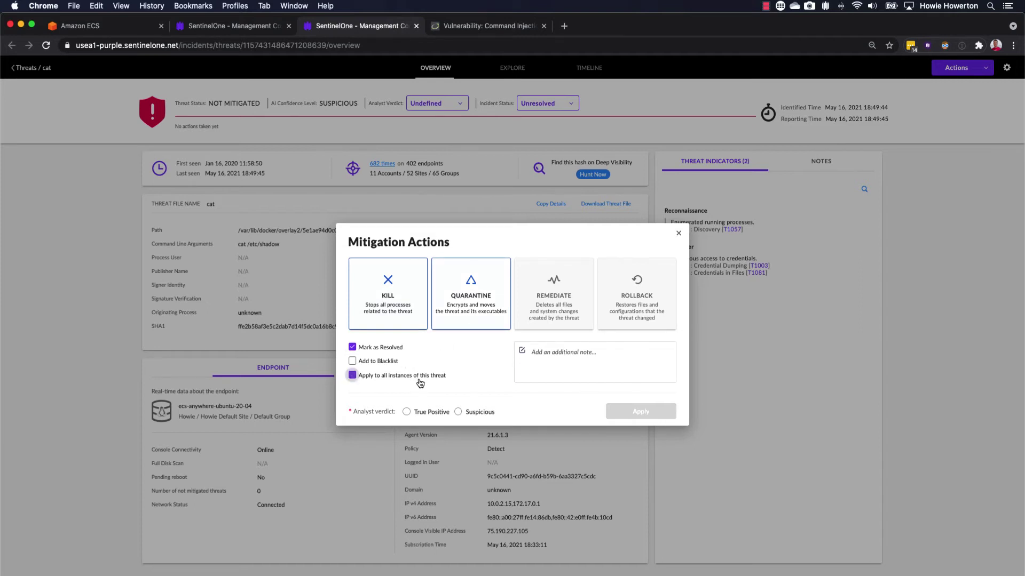
{"action": "left_click", "coordinate": [562, 367]}
{"action": "type", "text": "note"}
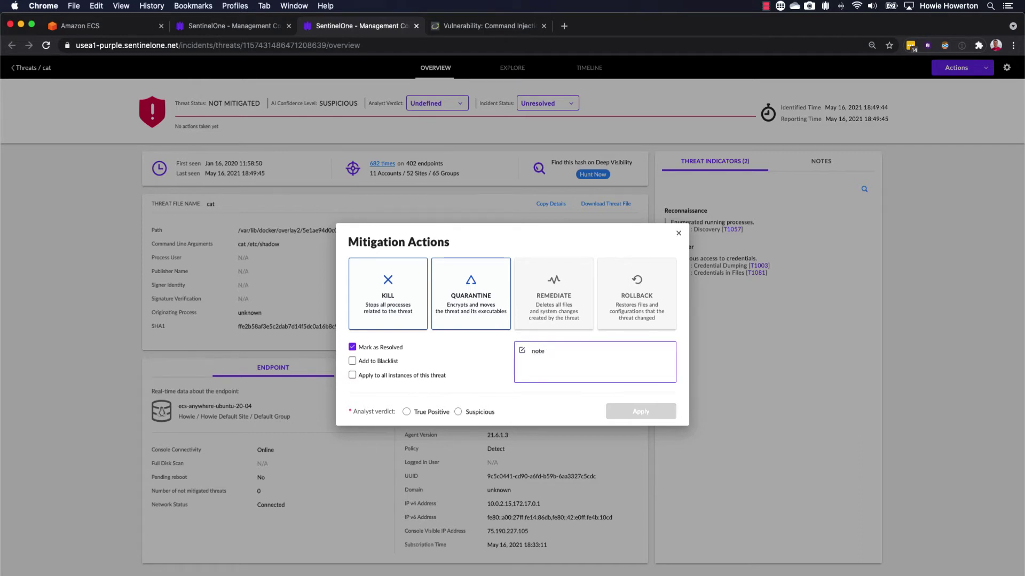
{"action": "left_click", "coordinate": [430, 413]}
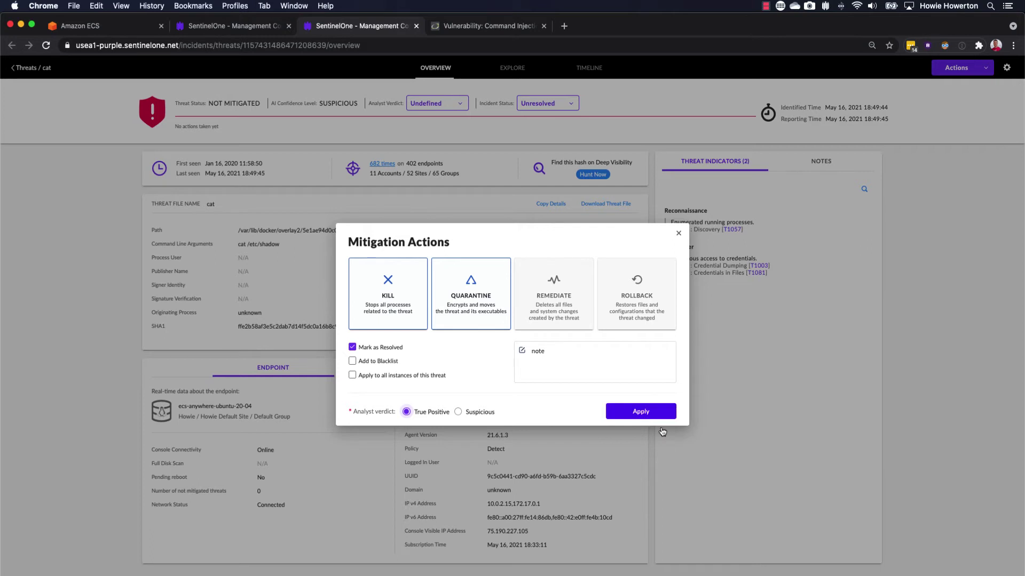
{"action": "left_click", "coordinate": [644, 417]}
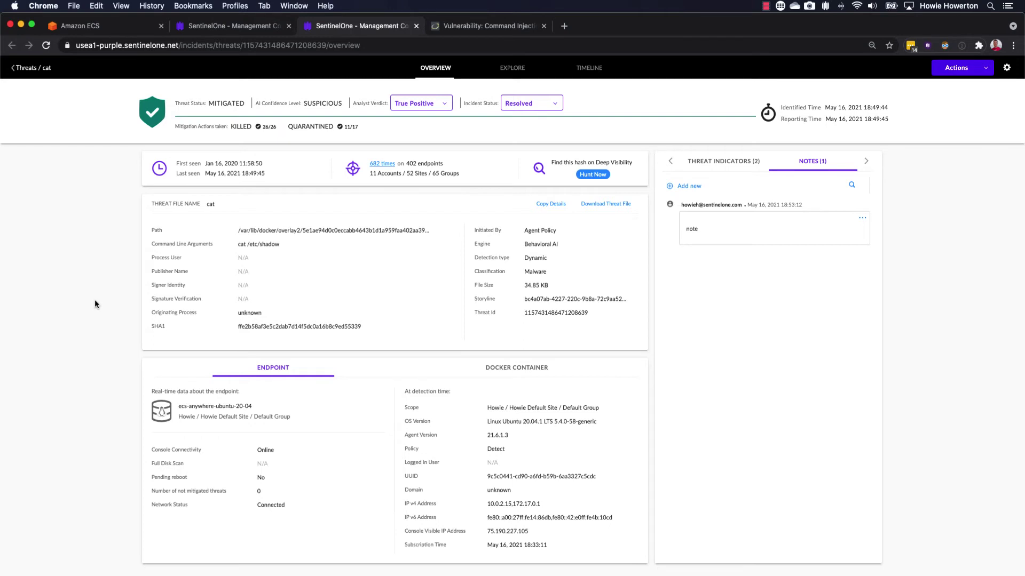
Review the mitigated cat threat's process tree, then return to the DVWA site
{"action": "left_click", "coordinate": [520, 69]}
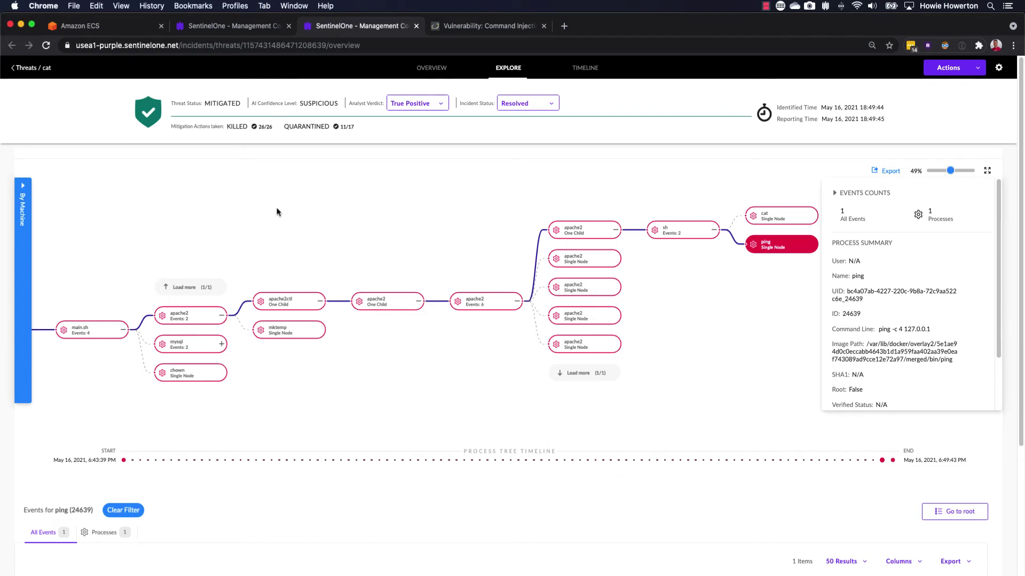
{"action": "left_click", "coordinate": [474, 28]}
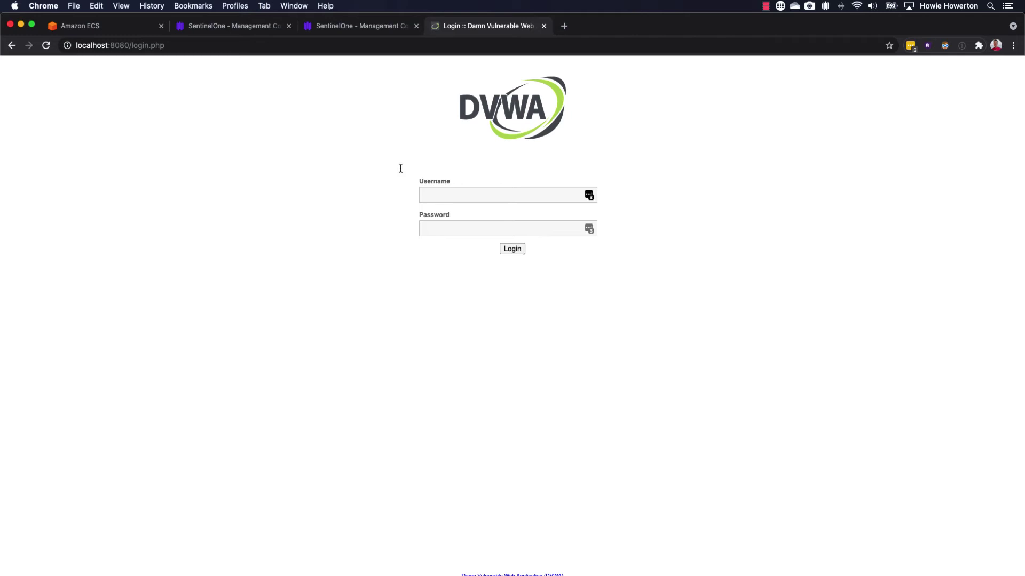
Log in to DVWA with the saved LastPass credentials and run Create / Reset Database
{"action": "left_click", "coordinate": [477, 195]}
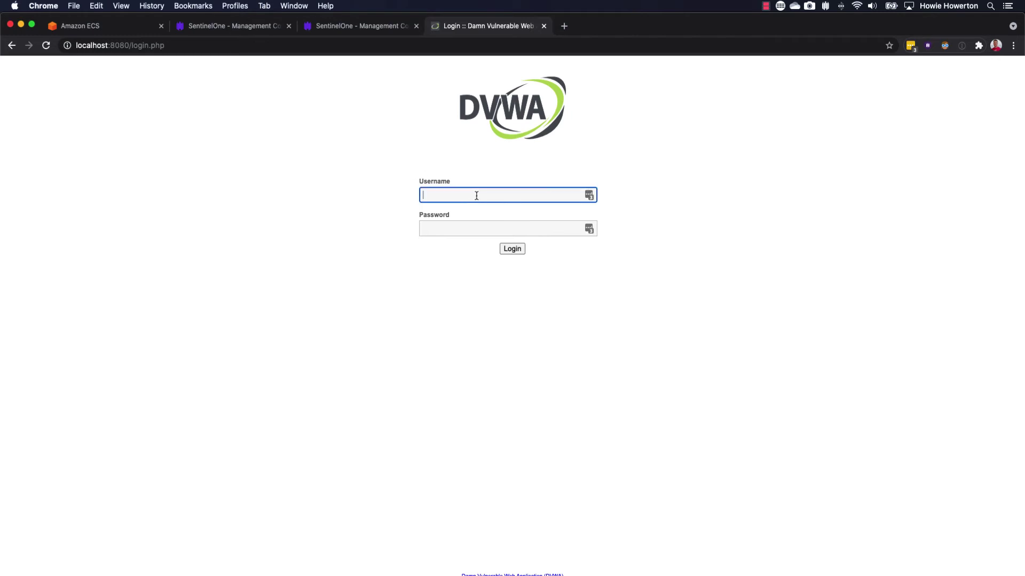
{"action": "left_click", "coordinate": [589, 195]}
{"action": "left_click", "coordinate": [493, 305]}
{"action": "left_click", "coordinate": [514, 248]}
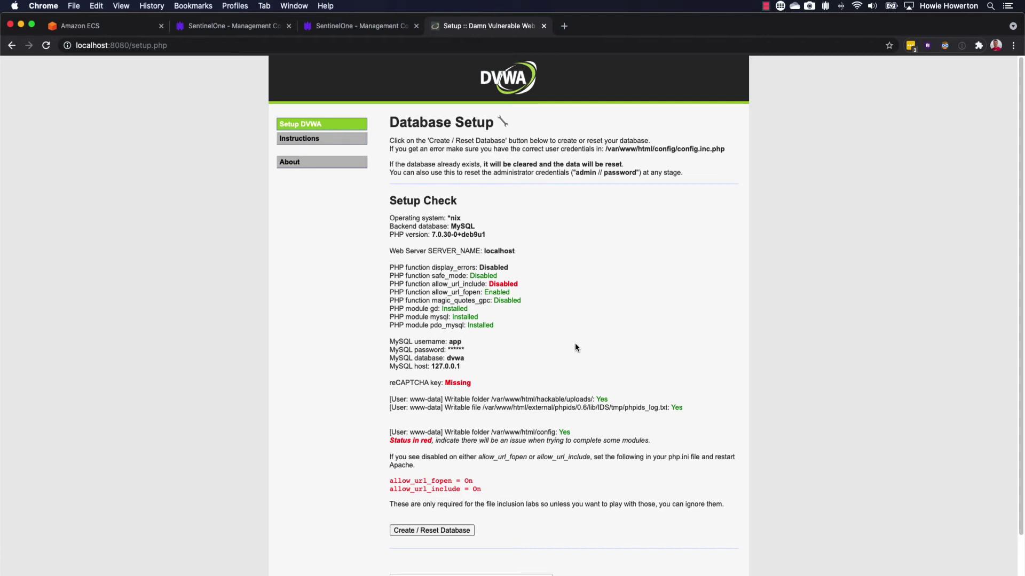
{"action": "left_click", "coordinate": [439, 533]}
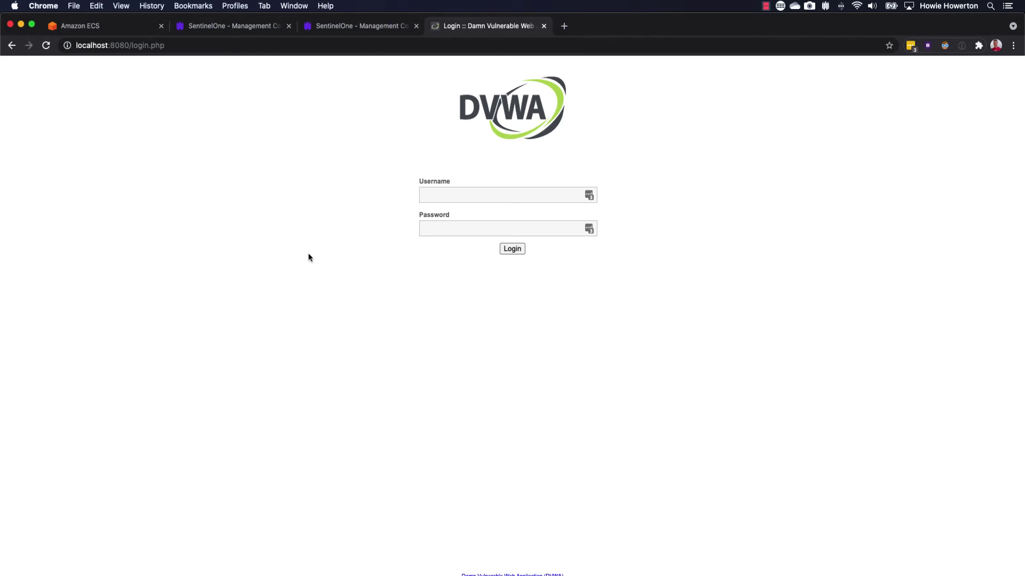
Revisit the resolved cat threat's Overview and Storyline actions, then close its detail tab
{"action": "left_click", "coordinate": [334, 32]}
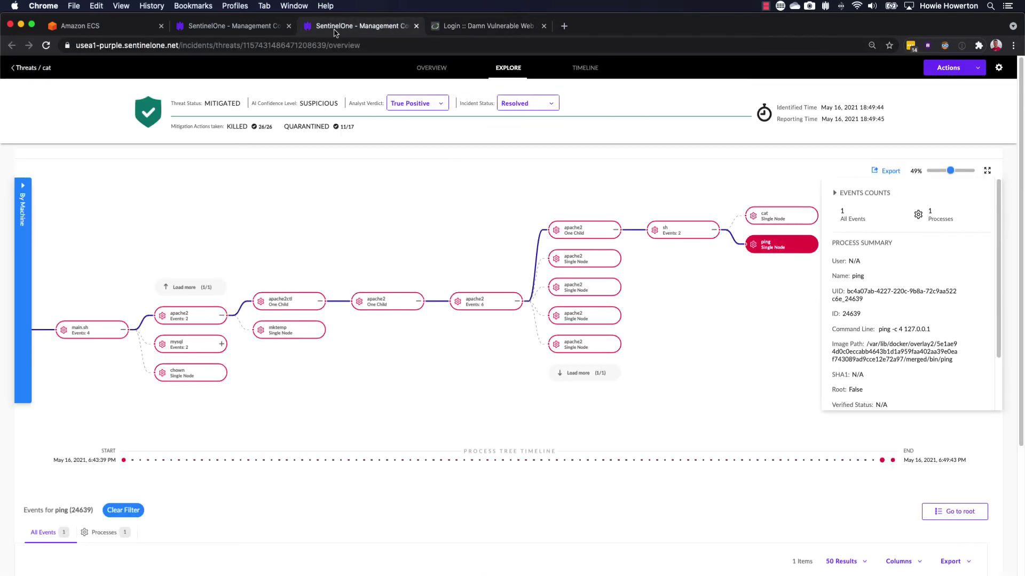
{"action": "left_click", "coordinate": [431, 69]}
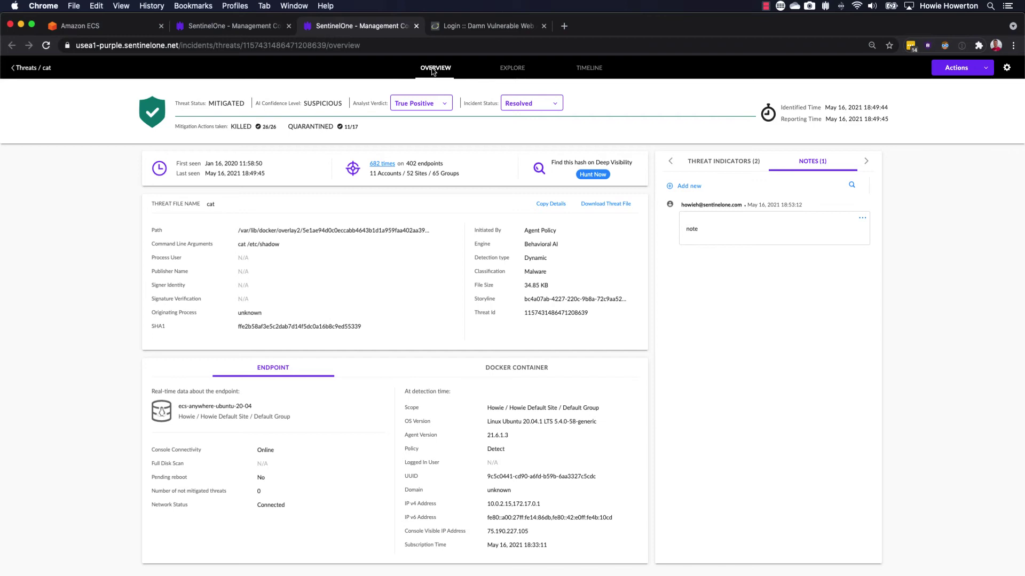
{"action": "left_click", "coordinate": [536, 302]}
{"action": "left_click", "coordinate": [417, 26]}
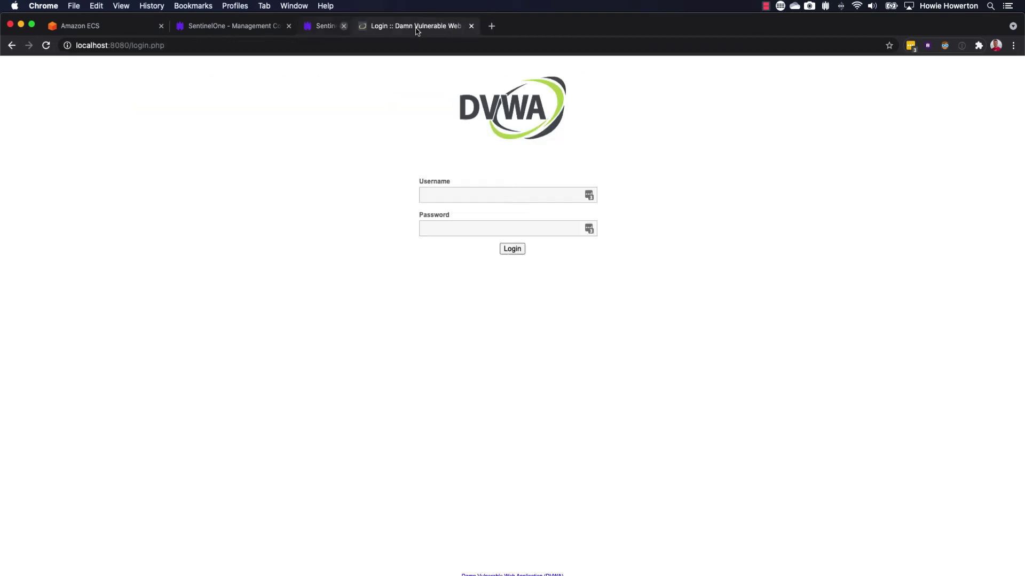
Set the Default Group policy's Malicious and Suspicious threat modes to Protect and save, confirming Yes
{"action": "left_click", "coordinate": [218, 28]}
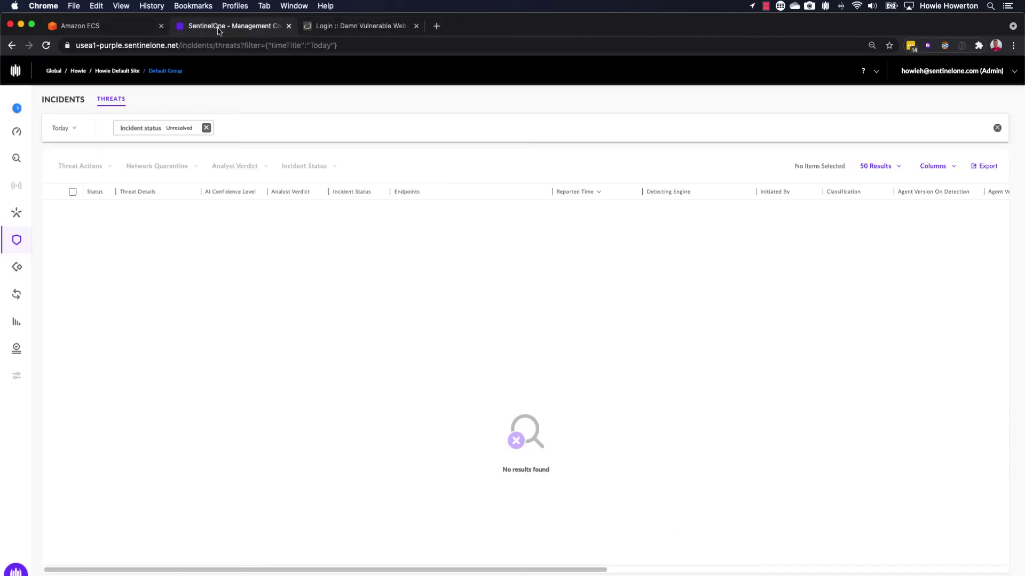
{"action": "left_click", "coordinate": [20, 217]}
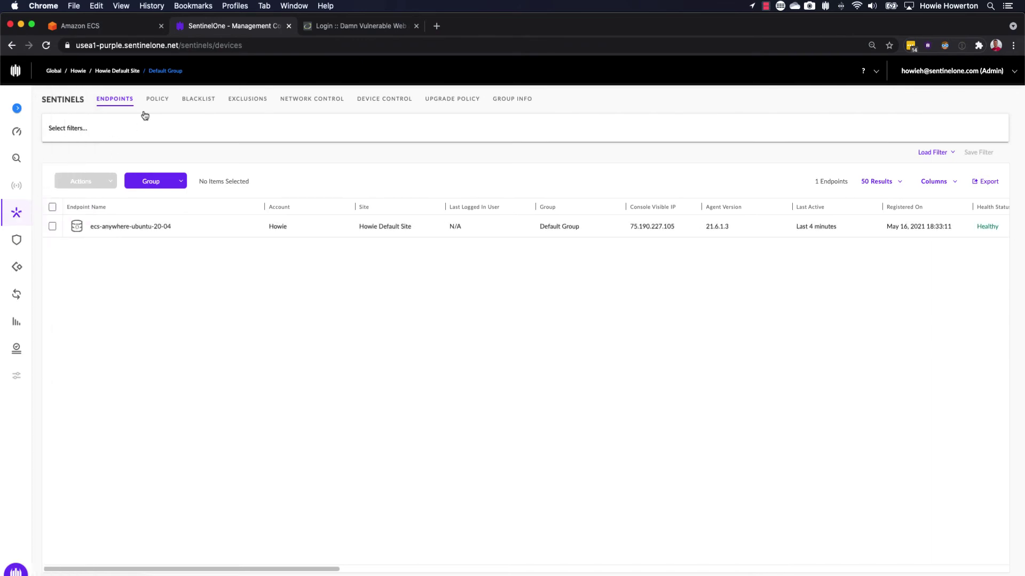
{"action": "left_click", "coordinate": [159, 102]}
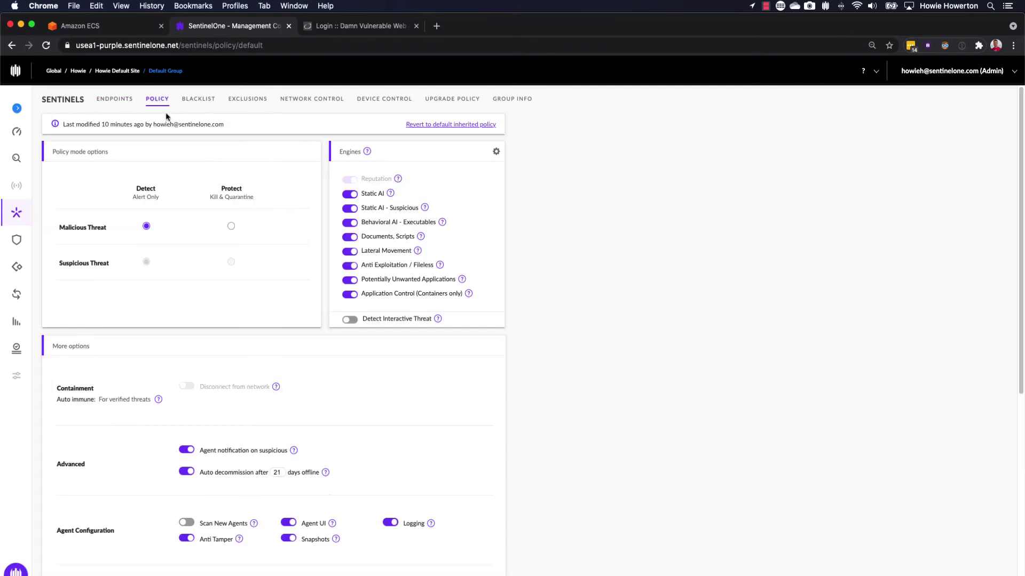
{"action": "left_click", "coordinate": [230, 226]}
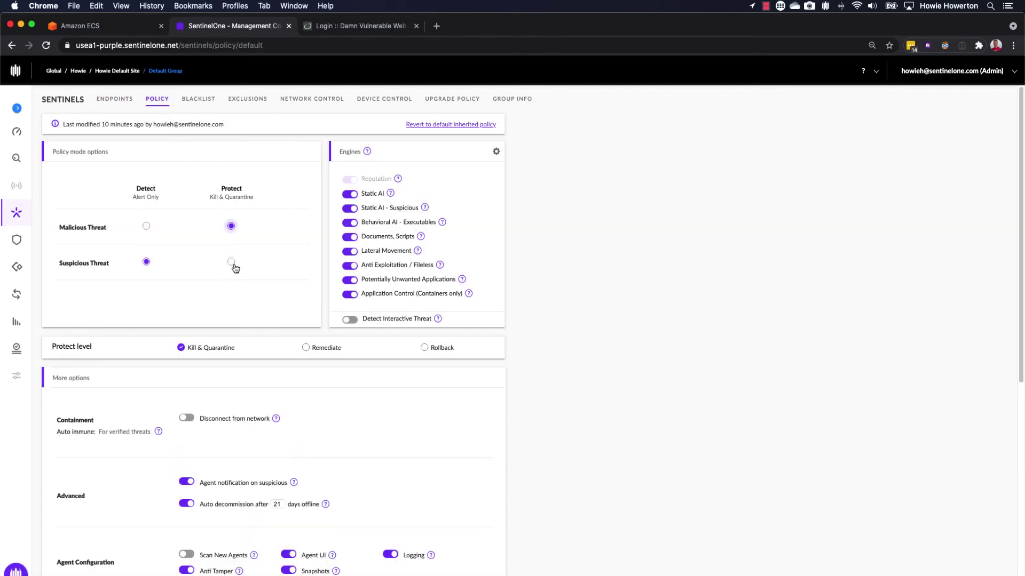
{"action": "left_click", "coordinate": [232, 264]}
{"action": "scroll", "coordinate": [321, 422], "scroll_direction": "down", "scroll_amount": 3}
{"action": "scroll", "coordinate": [319, 422], "scroll_direction": "down", "scroll_amount": 6}
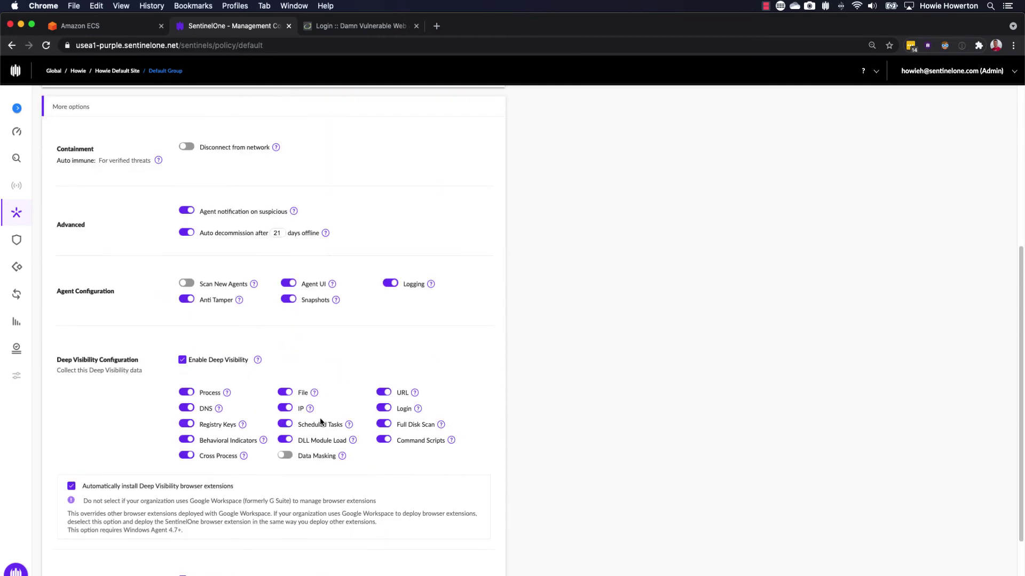
{"action": "left_click", "coordinate": [313, 553]}
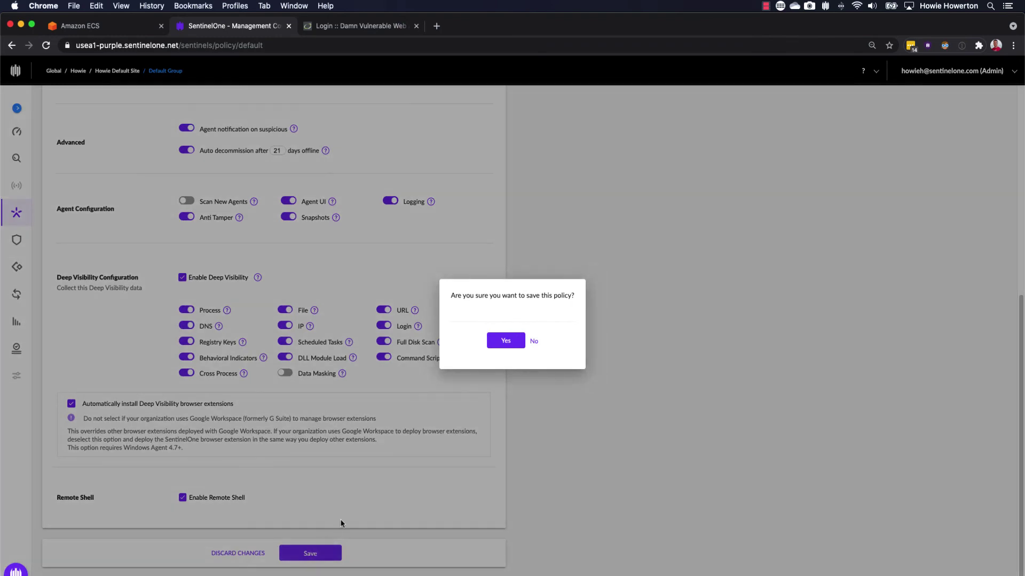
{"action": "left_click", "coordinate": [507, 339]}
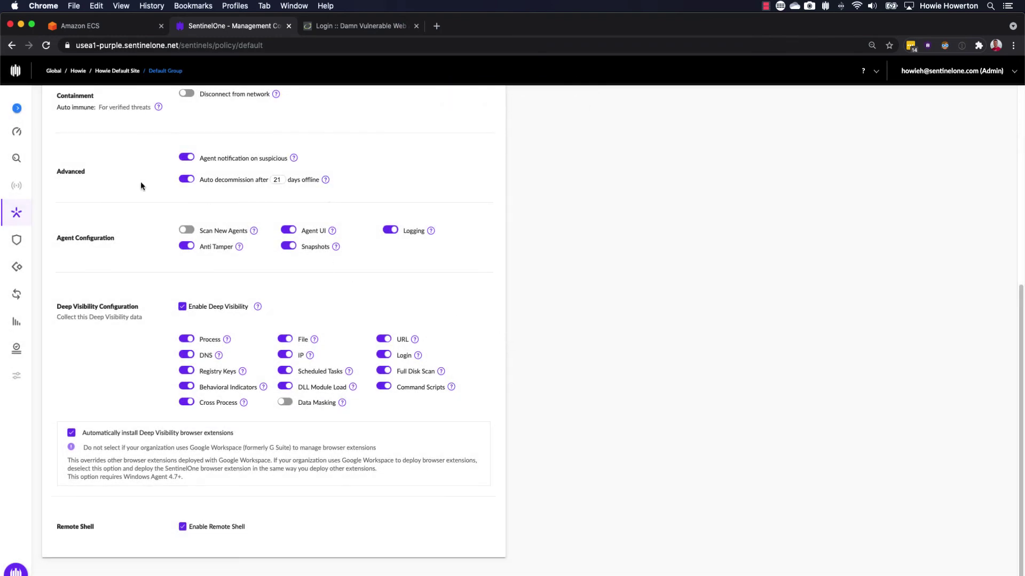
Log back into DVWA with the autofilled credentials and open the Command Injection 'Ping a device' page
{"action": "left_click", "coordinate": [356, 26]}
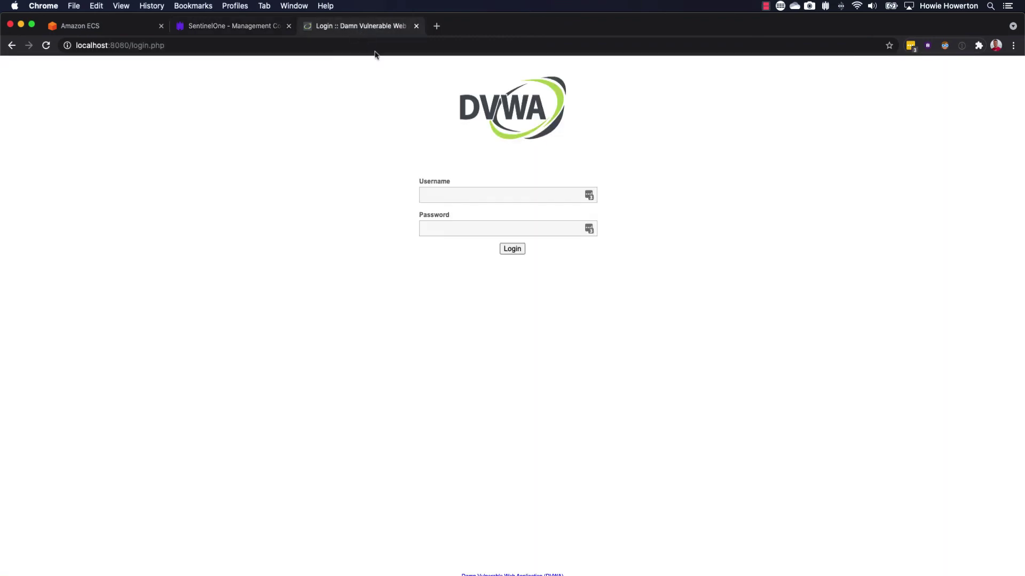
{"action": "left_click", "coordinate": [489, 193]}
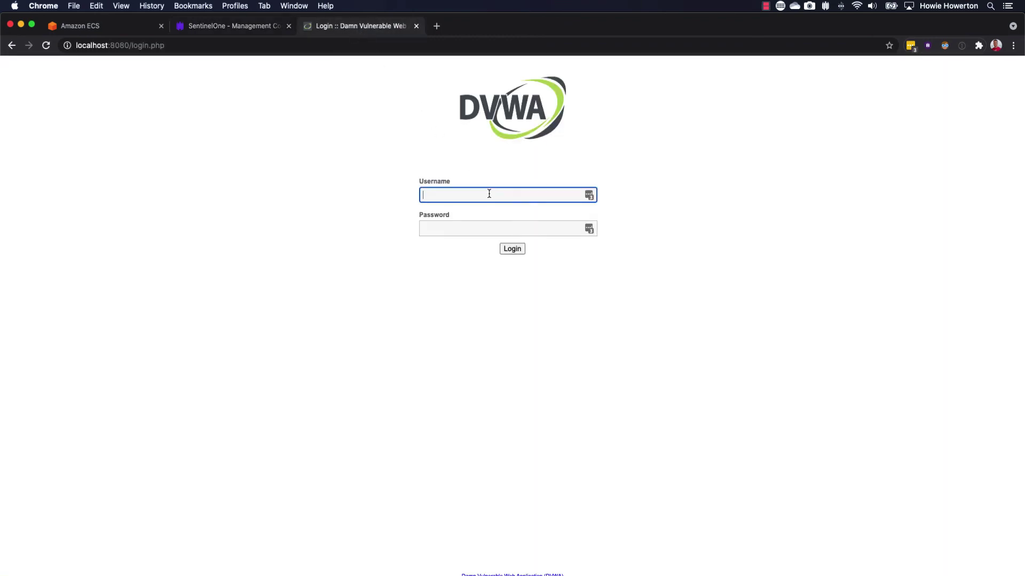
{"action": "left_click", "coordinate": [513, 250]}
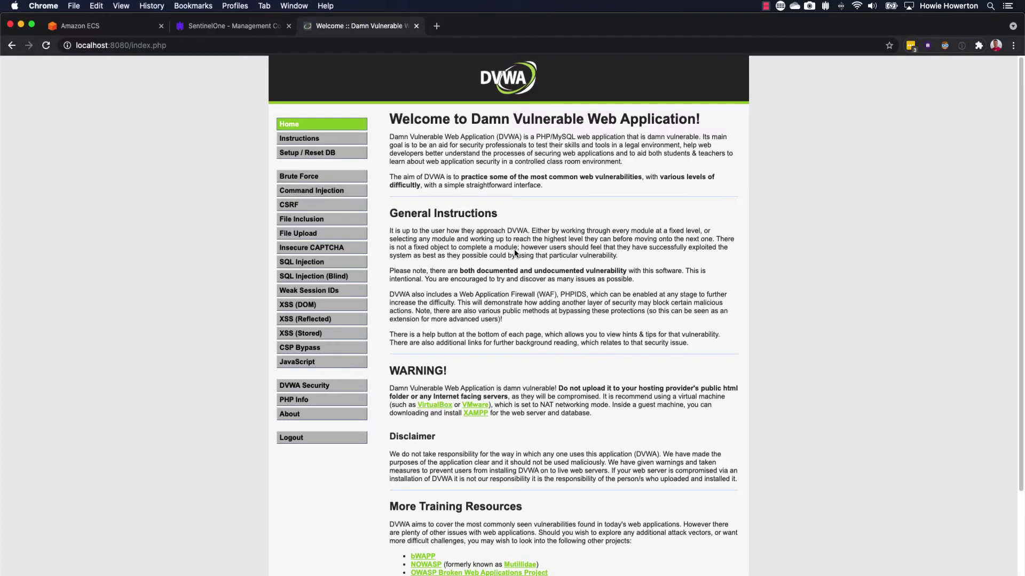
{"action": "left_click", "coordinate": [316, 191]}
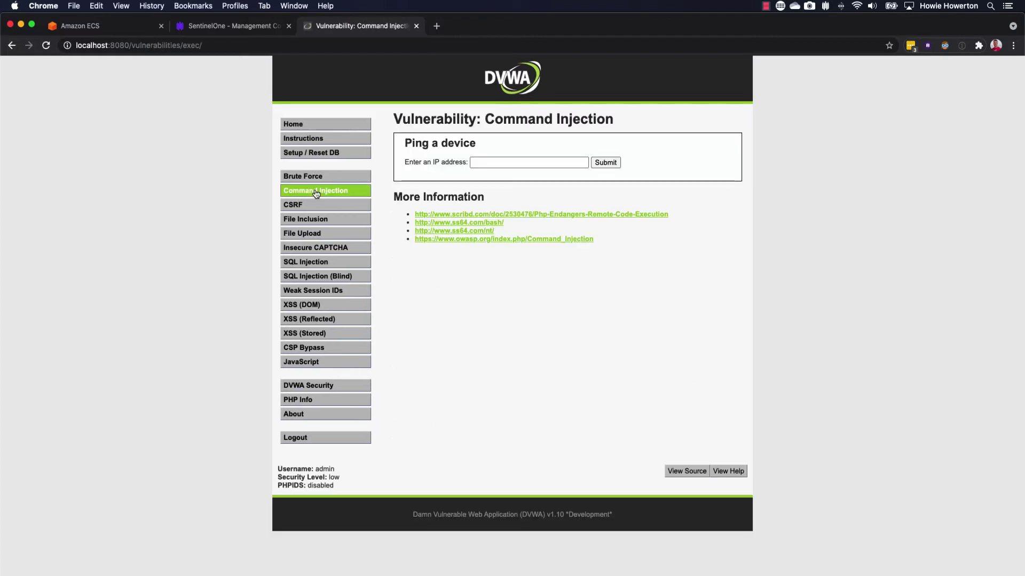
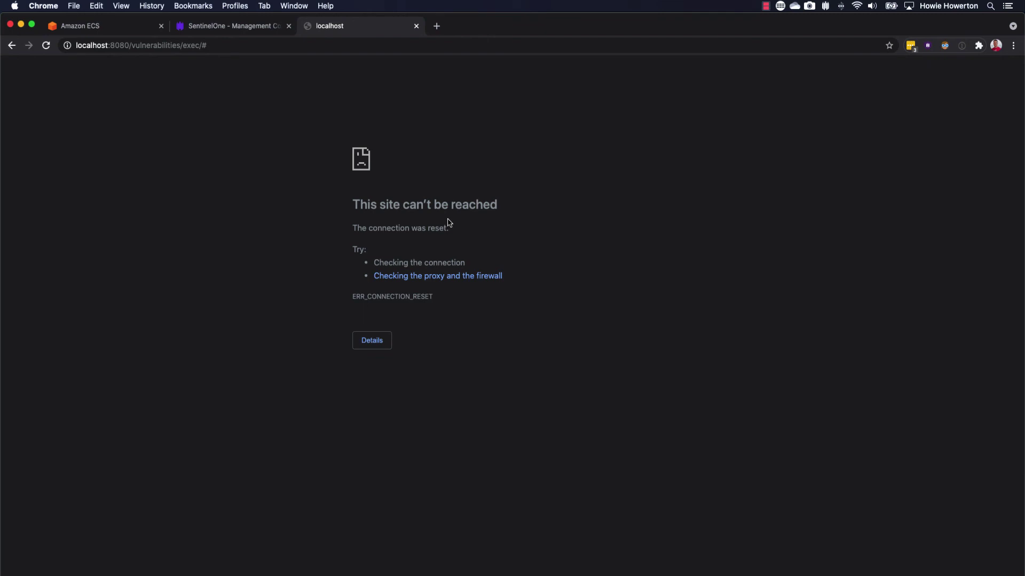
Return to the SentinelOne console and open the detected sh threat's overview from Incidents
{"action": "left_click", "coordinate": [208, 29]}
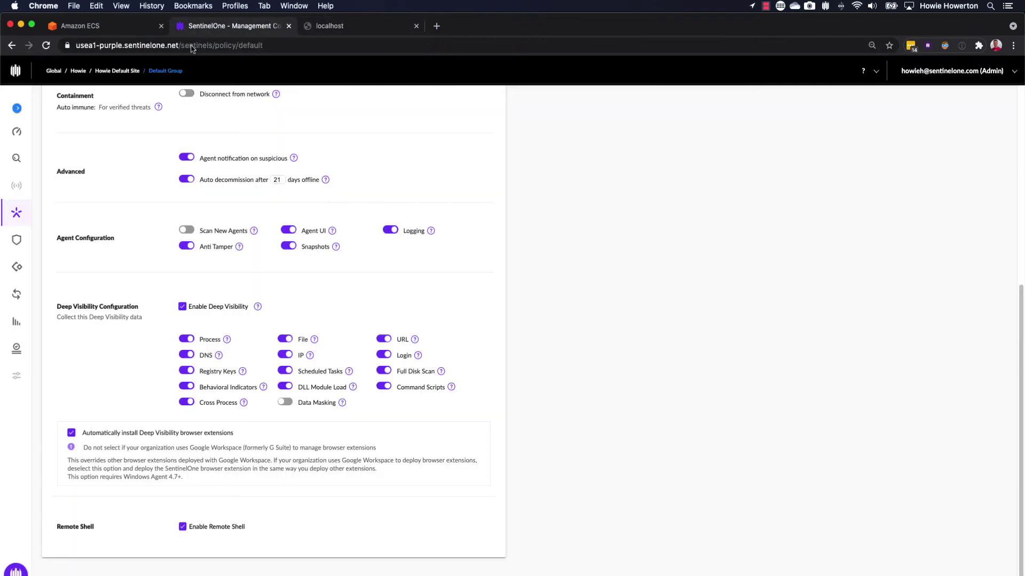
{"action": "left_click", "coordinate": [33, 240]}
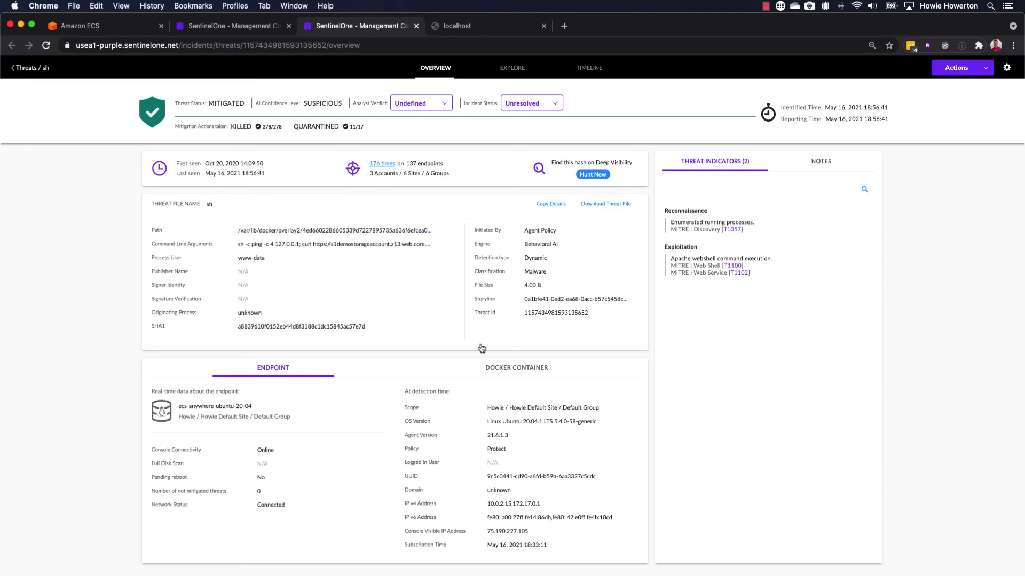
View the threat's Docker container details, then recheck the DVWA exec page, still showing connection reset
{"action": "left_click", "coordinate": [517, 367]}
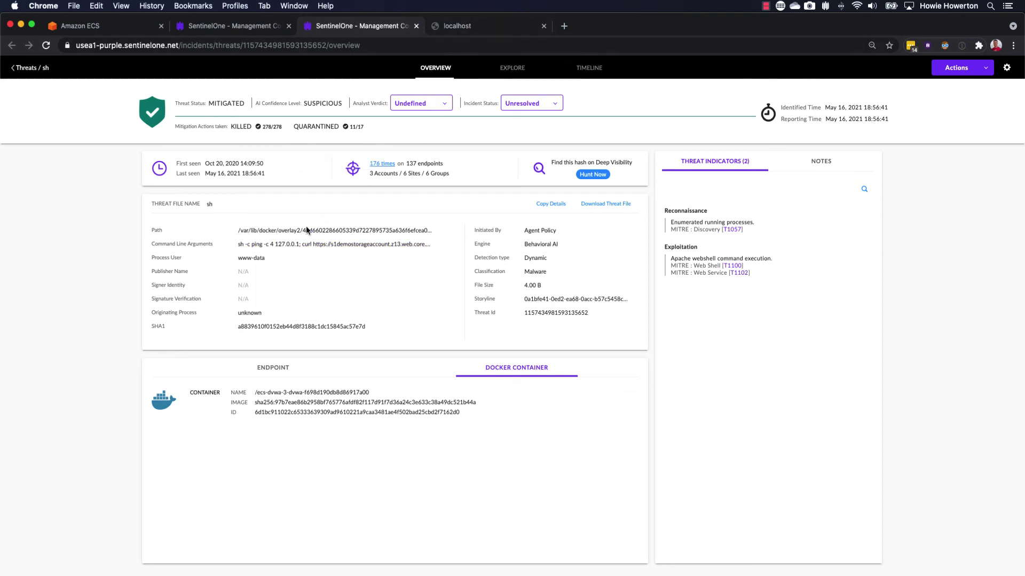
{"action": "left_click", "coordinate": [495, 36]}
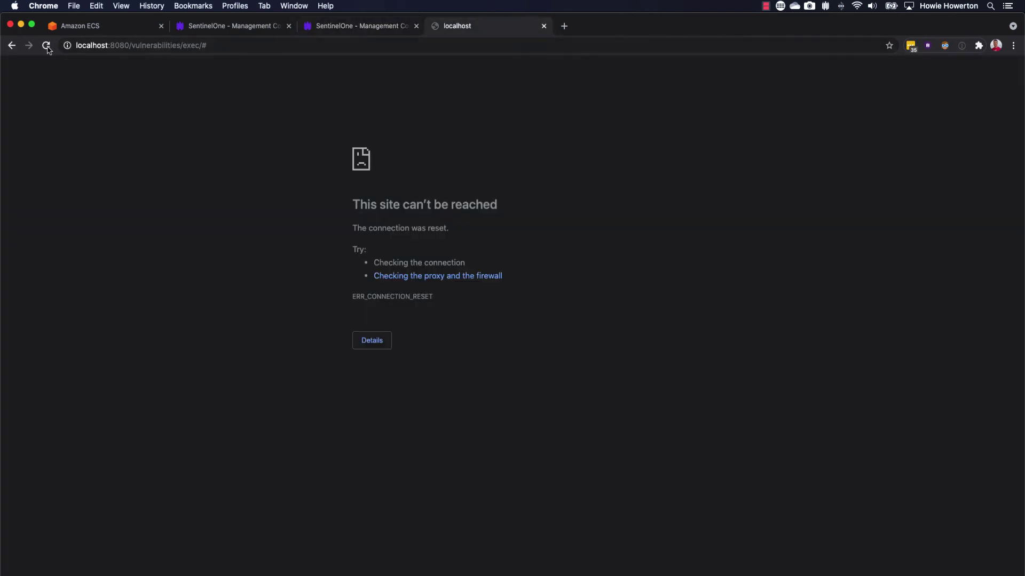
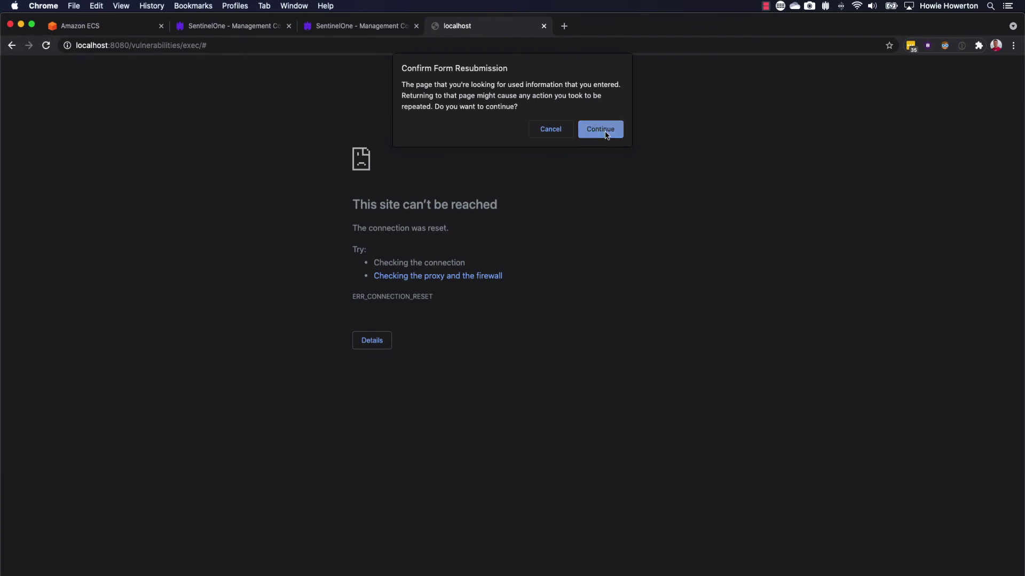
Resubmit the form so the failed localhost page reloads to the DVWA login page
{"action": "left_click", "coordinate": [602, 131]}
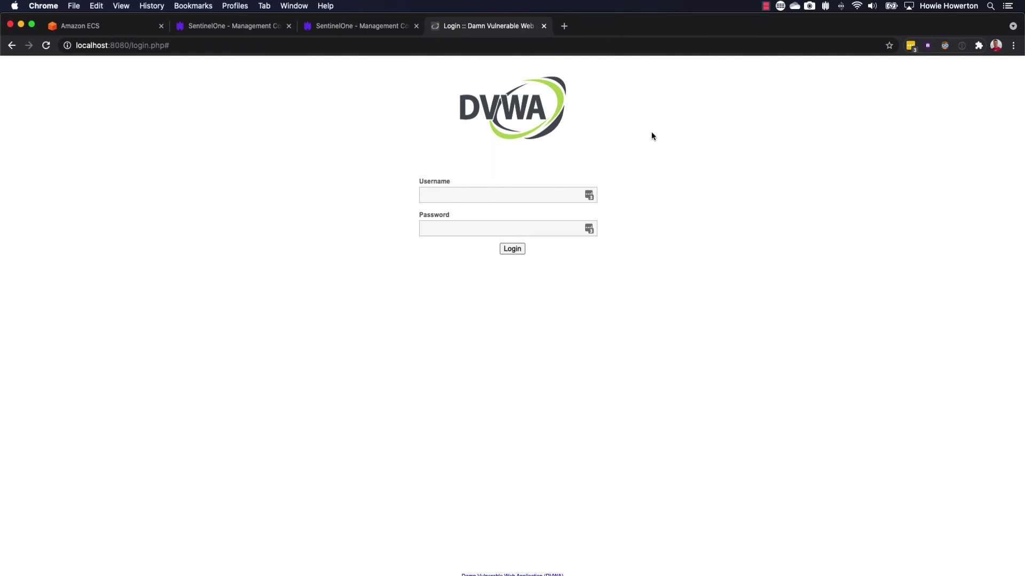
Autofill the saved administrator credentials from LastPass and log in to DVWA
{"action": "left_click", "coordinate": [588, 195]}
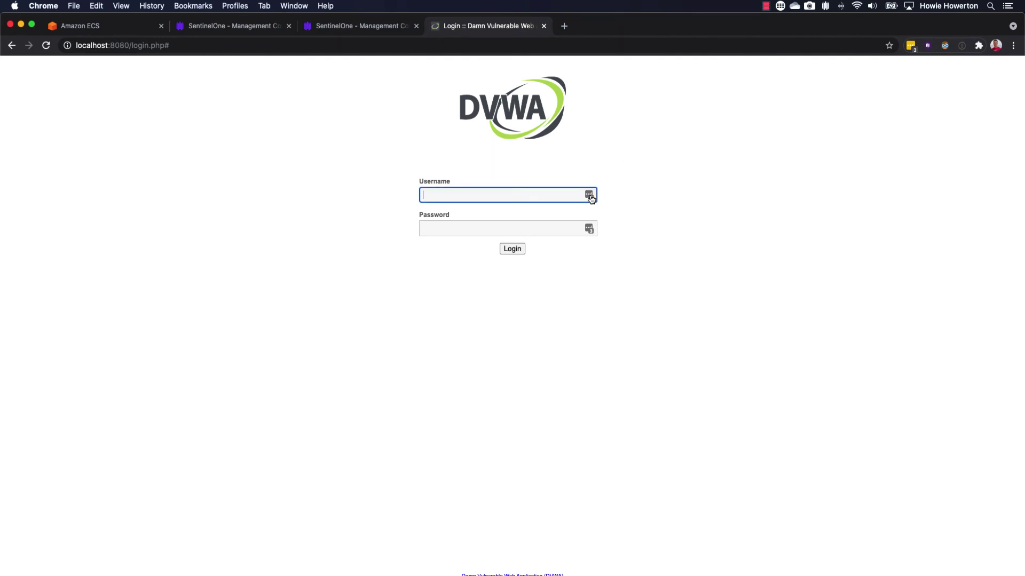
{"action": "left_click", "coordinate": [507, 267]}
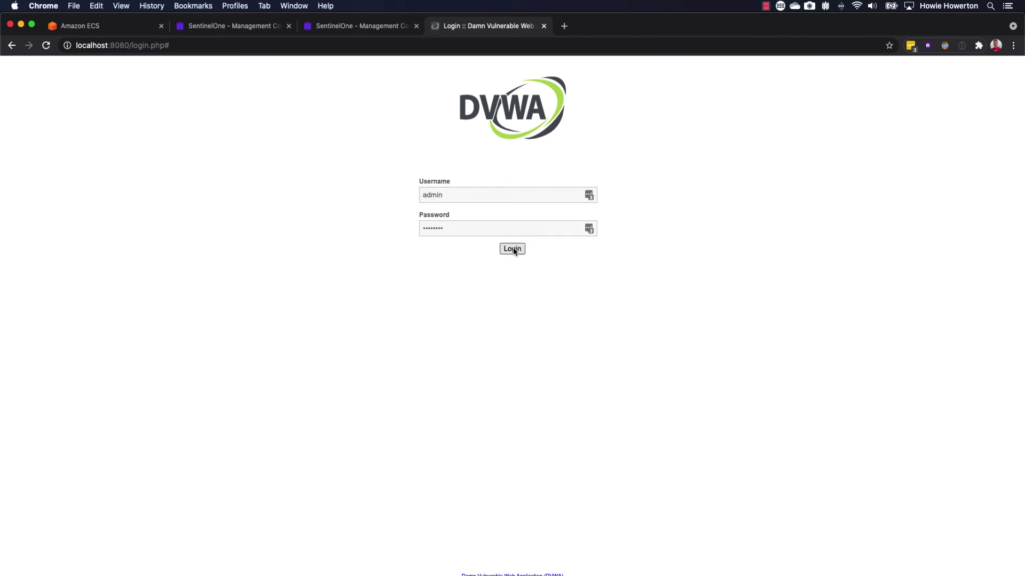
{"action": "left_click", "coordinate": [513, 249]}
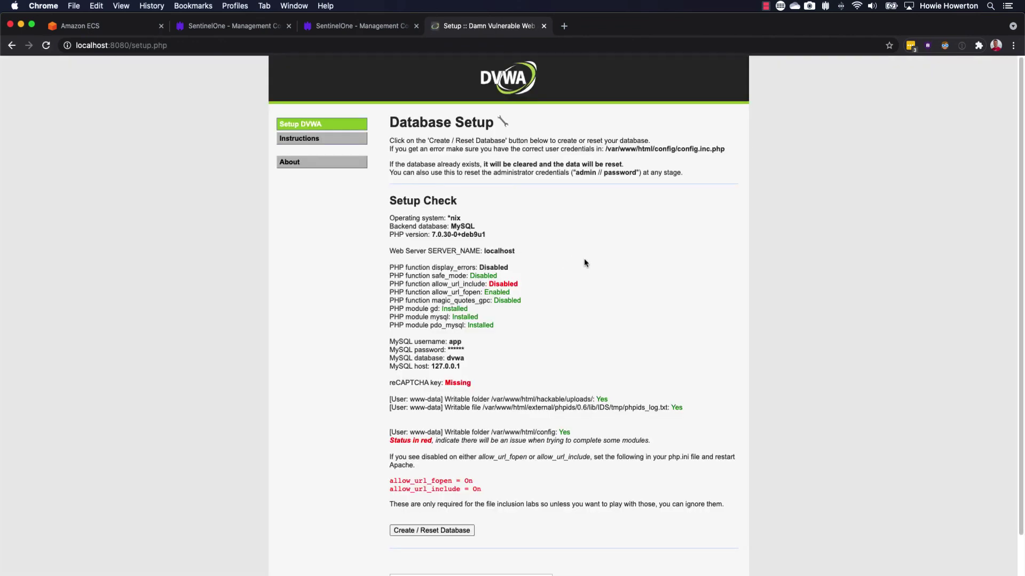